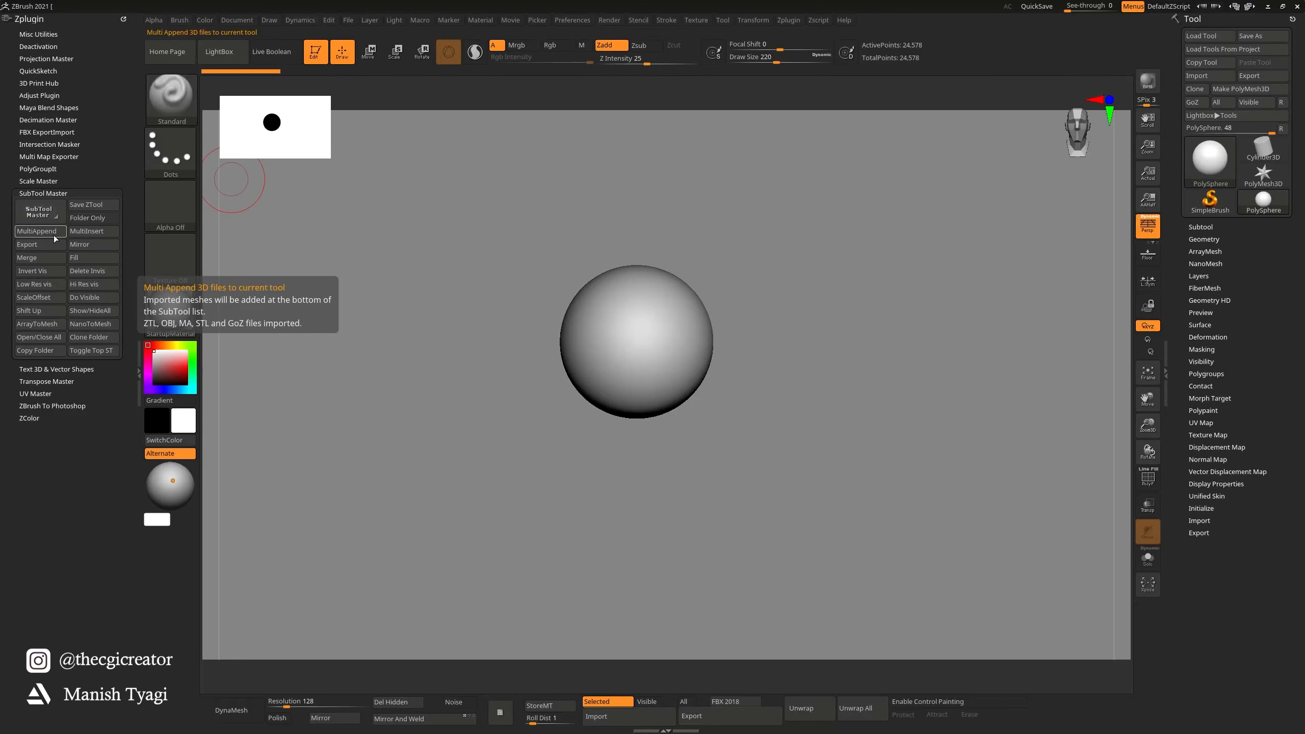
# Step: Append multiple 3D mesh files to the current tool, splitting nonstandard polygons into symmetrical triangles only
pyautogui.click(54, 236)
pyautogui.moveTo(495, 300); pyautogui.dragTo(873, 244)
pyautogui.click(878, 506)
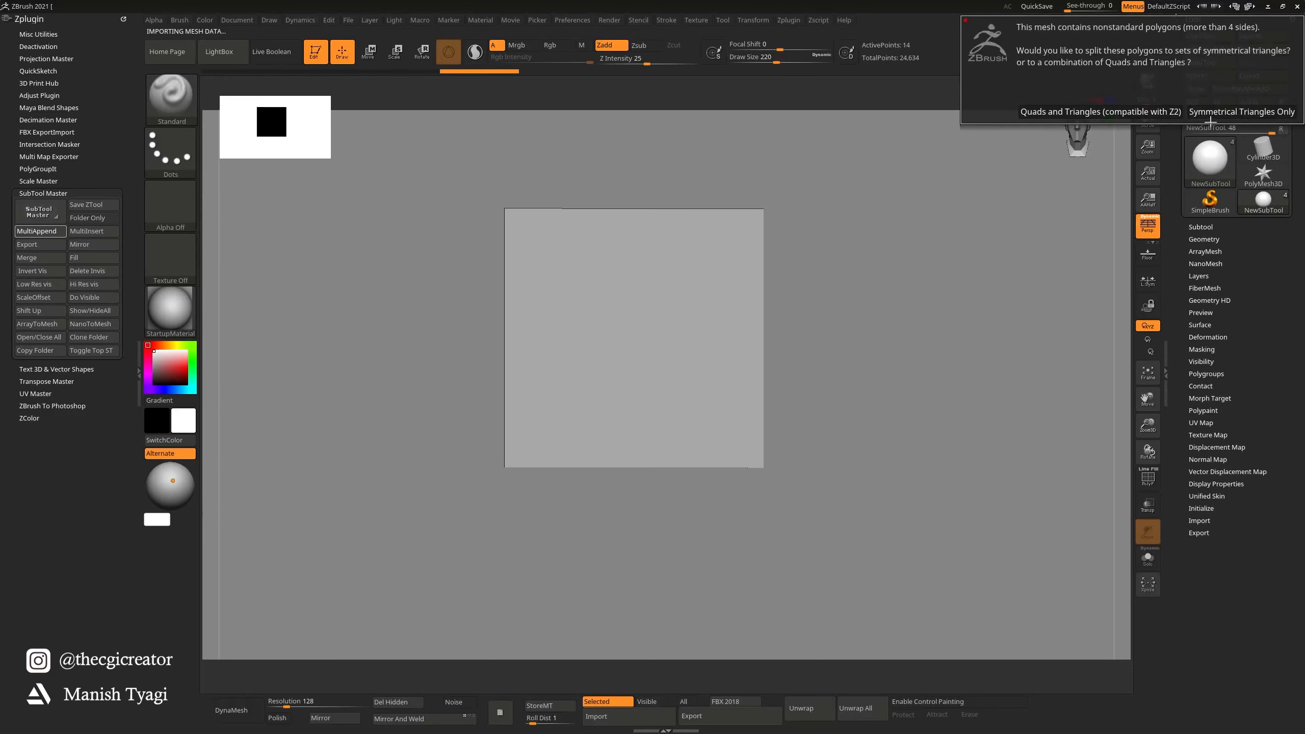
pyautogui.click(1211, 117)
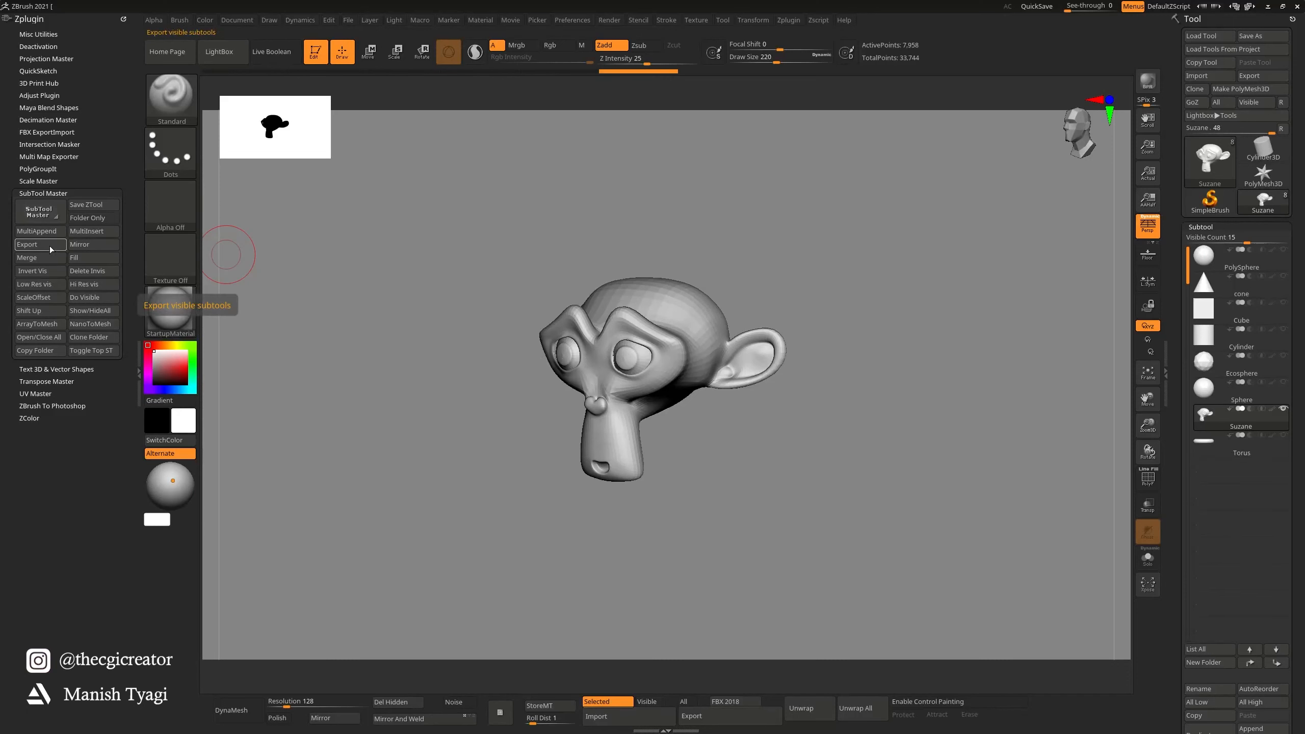
# Step: Open the export options for the visible subtools and cycle through the available file formats
pyautogui.click(49, 244)
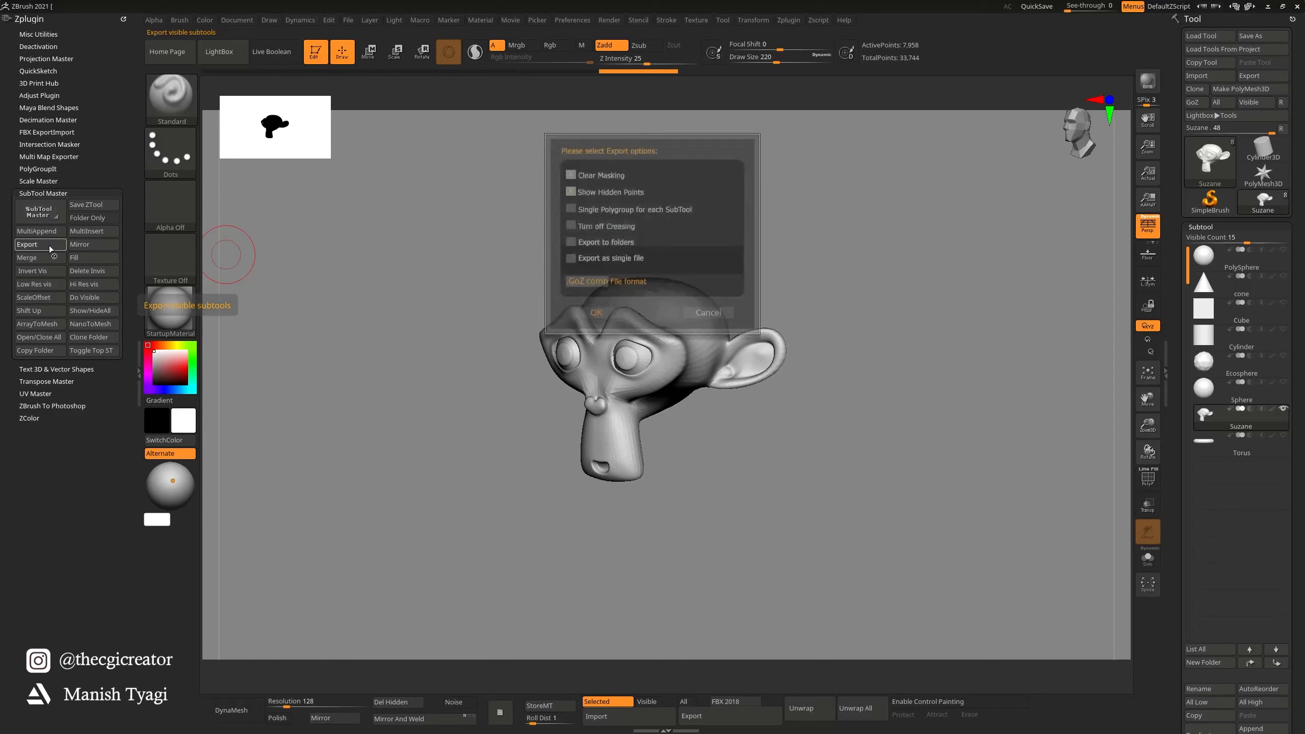
pyautogui.click(598, 282)
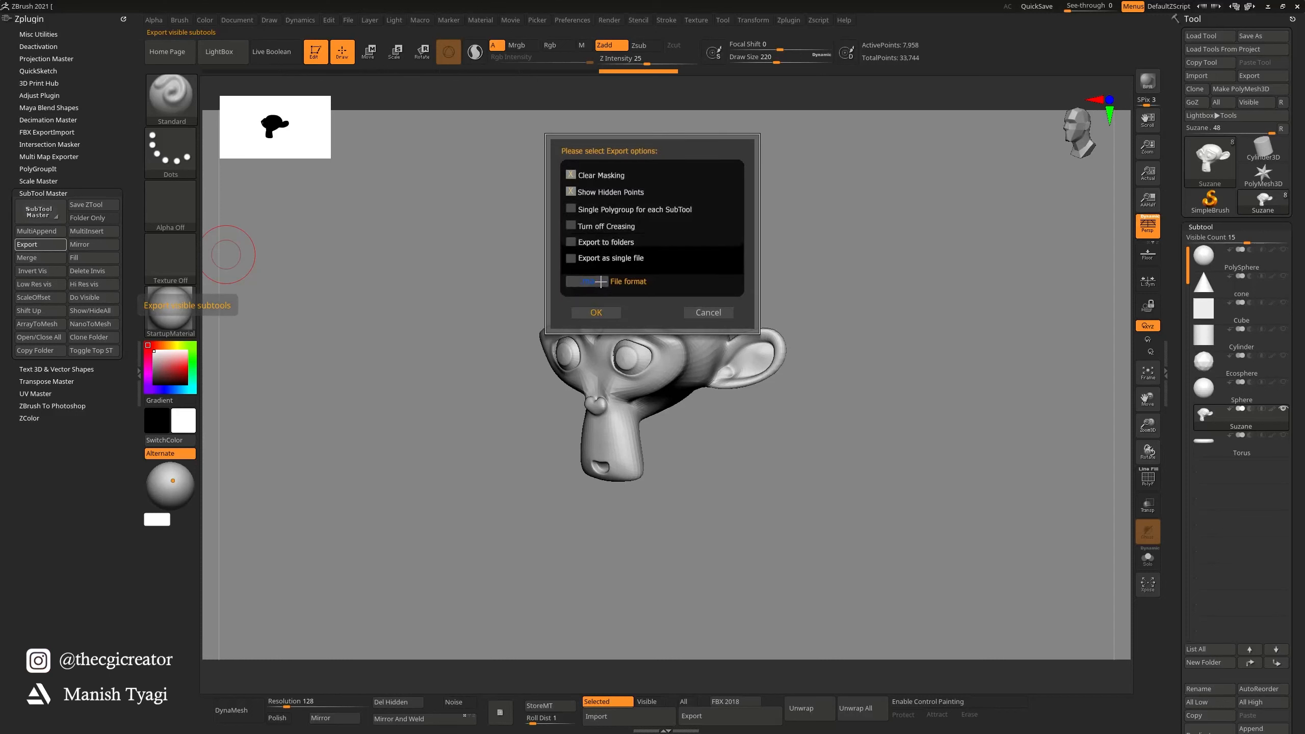
pyautogui.click(591, 282)
pyautogui.click(576, 281)
pyautogui.click(584, 281)
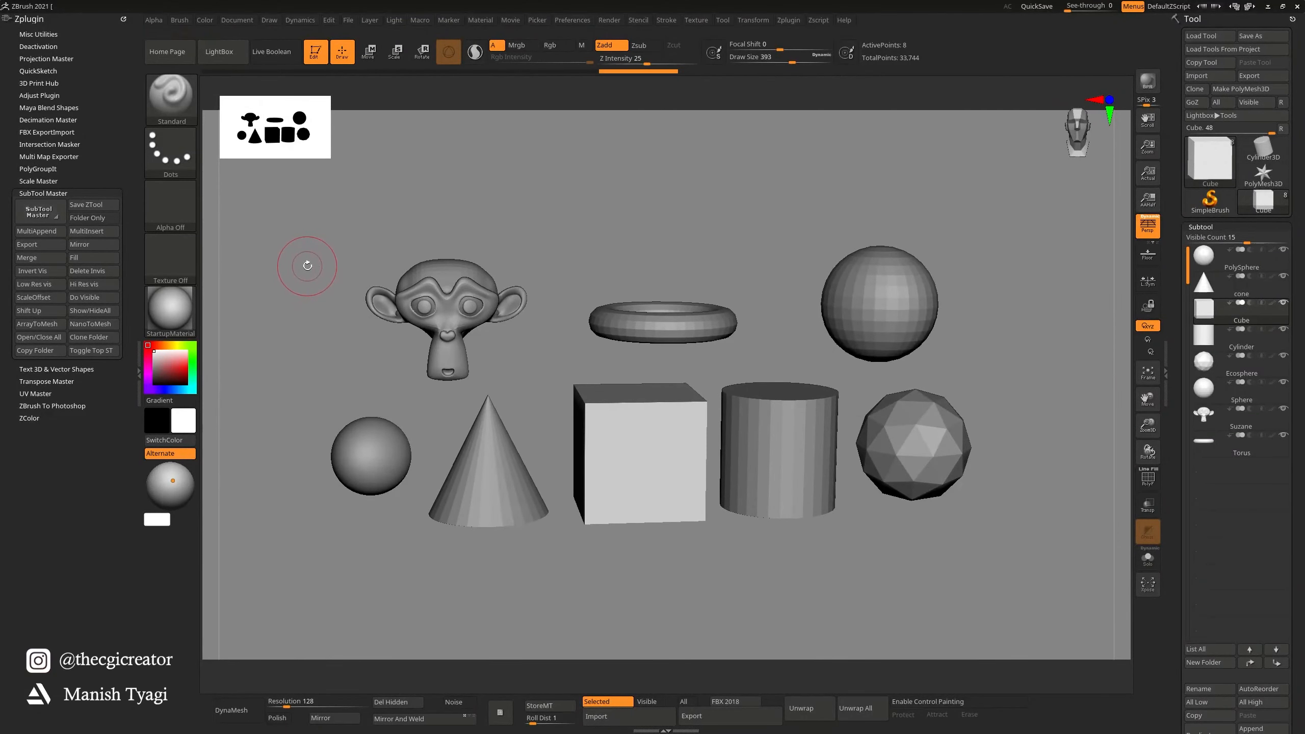
# Step: Merge all visible subtools using the Merge only option, keeping the original subtools
pyautogui.click(40, 257)
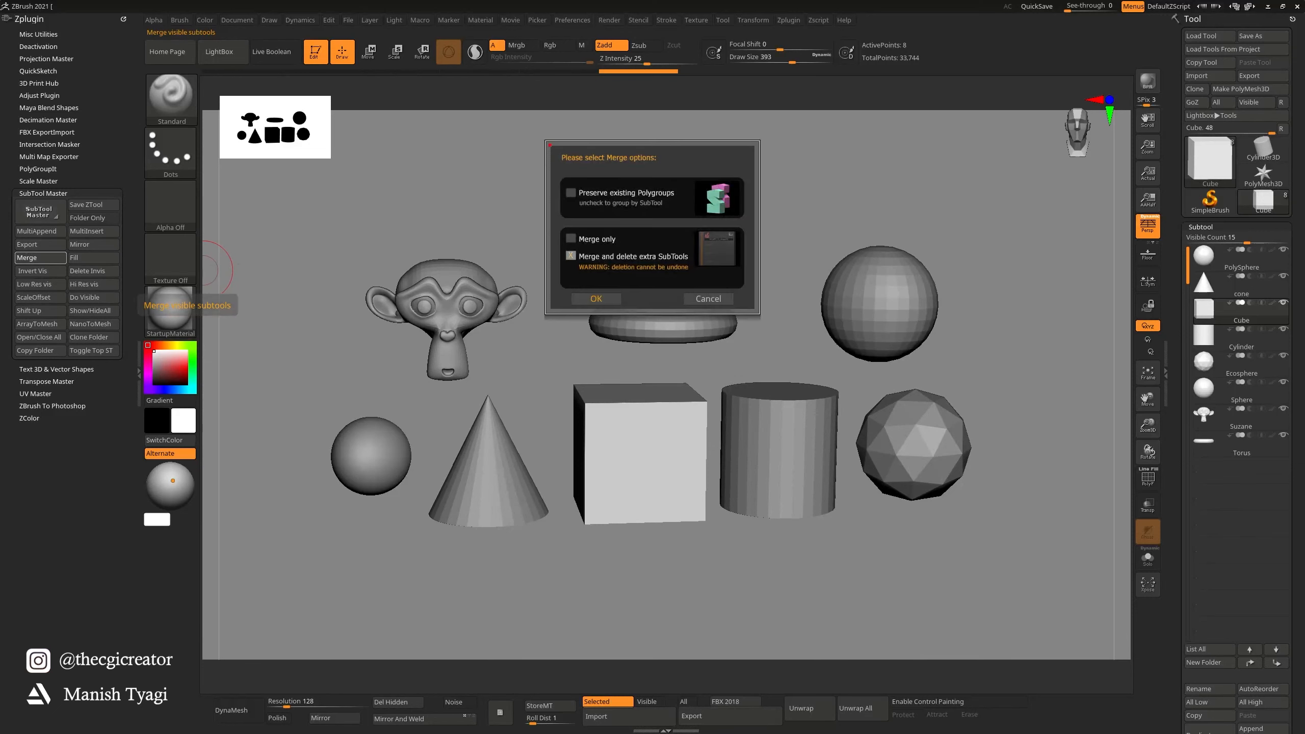
pyautogui.click(571, 238)
pyautogui.click(571, 256)
pyautogui.click(571, 238)
pyautogui.click(601, 298)
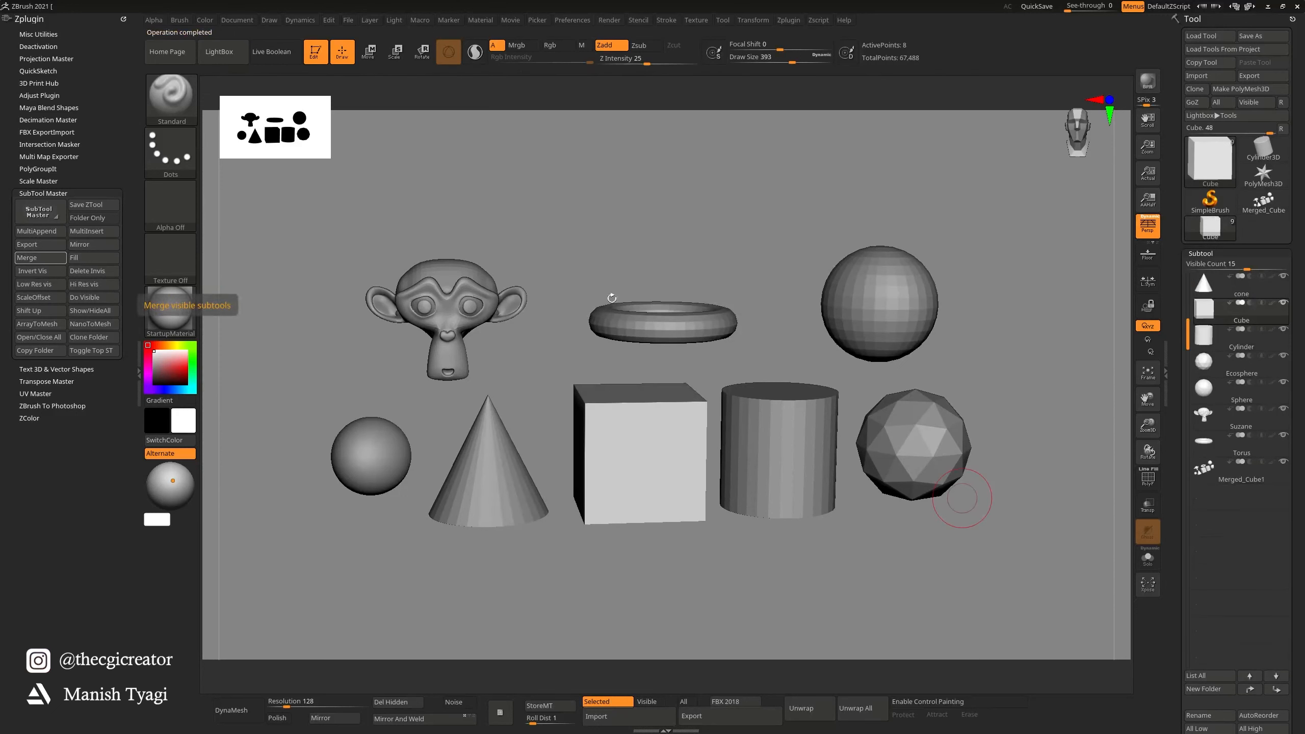
# Step: Select the merged subtool at the end of the subtool list and delete it
pyautogui.scroll(1, 1214, 295)
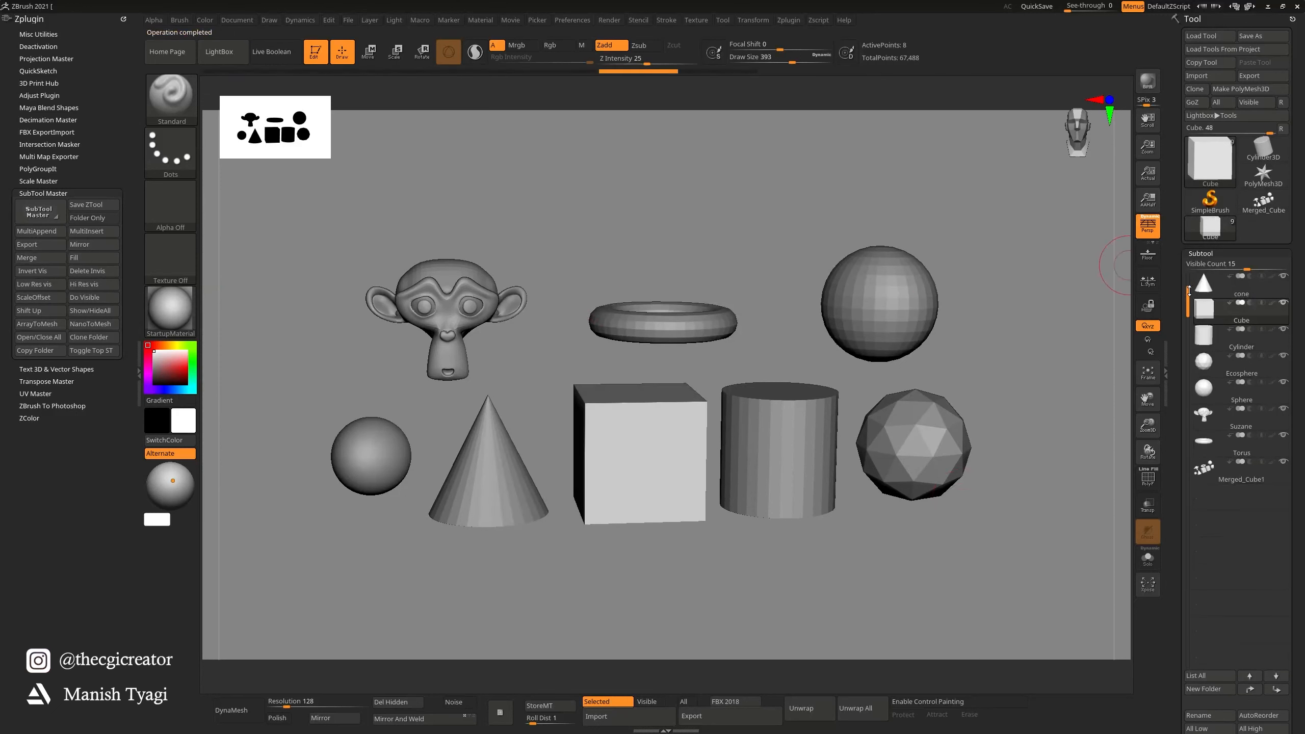
pyautogui.click(1225, 501)
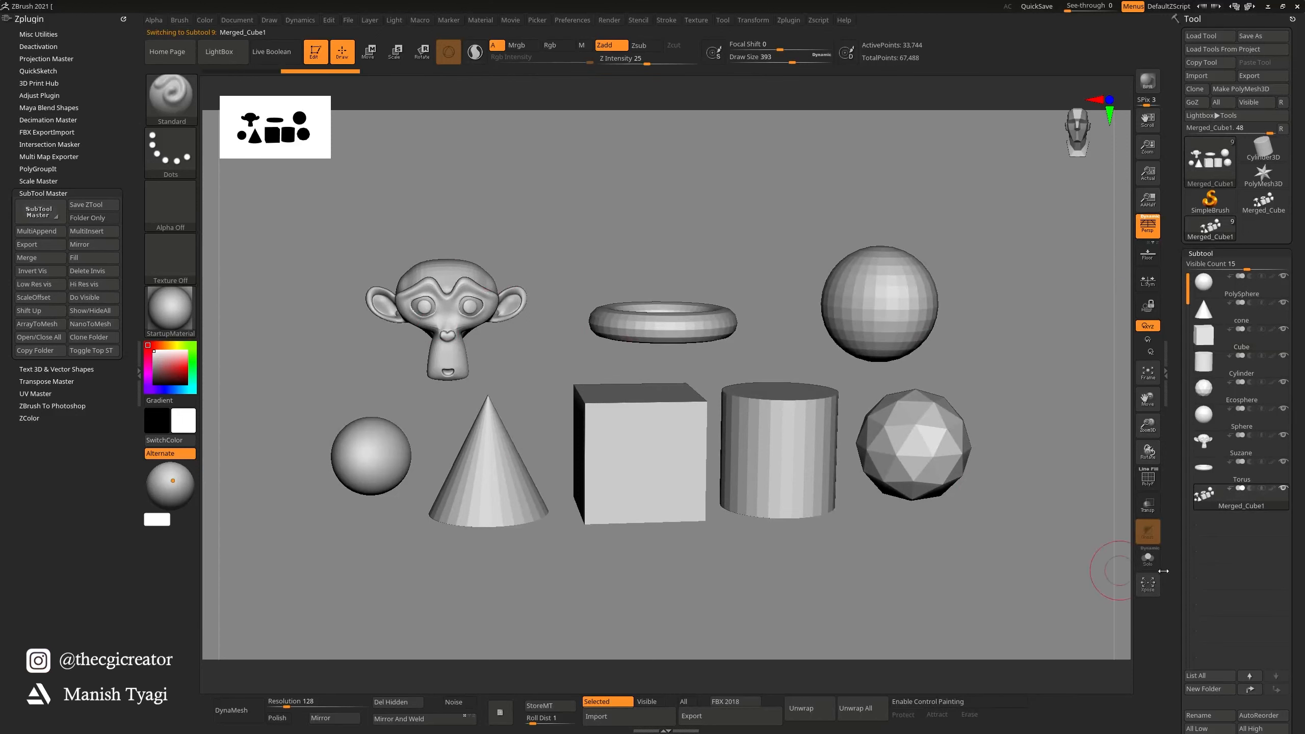
pyautogui.moveTo(1174, 510); pyautogui.dragTo(1175, 373)
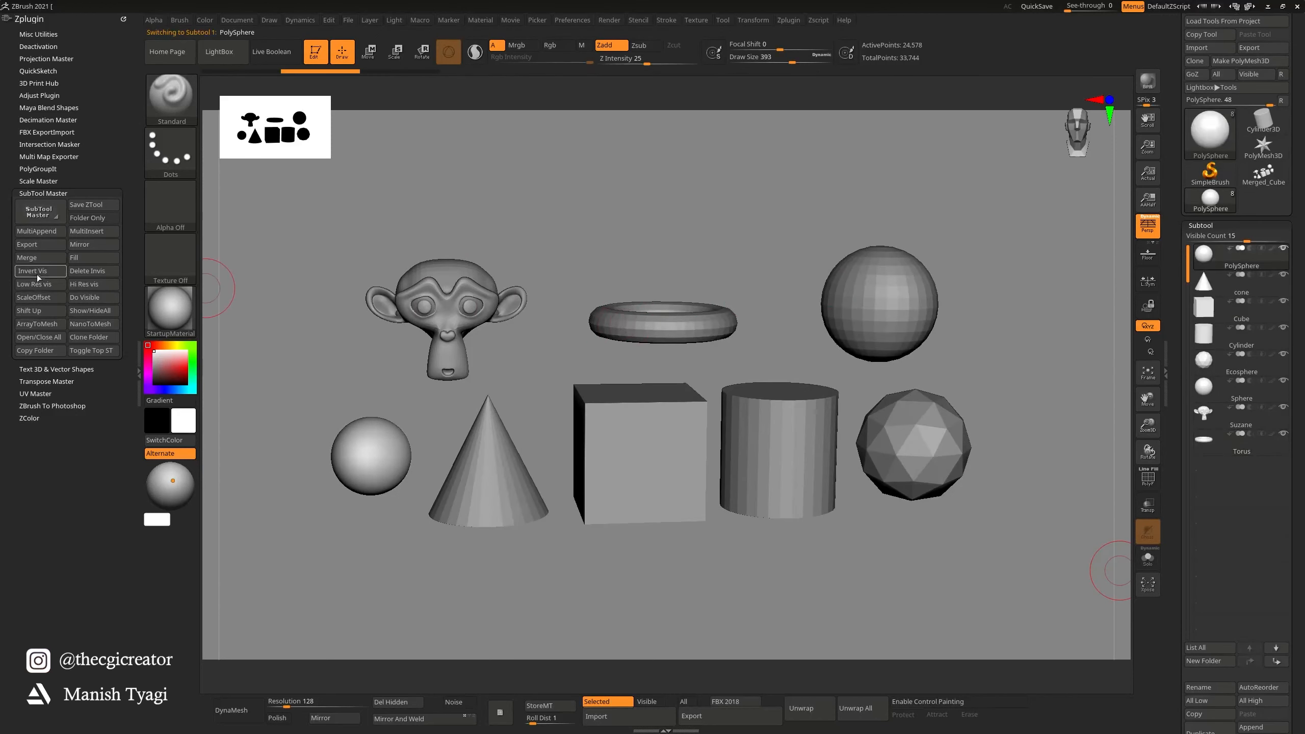
# Step: Merge all visible subtools using the Merge and delete extra SubTools option
pyautogui.click(39, 258)
pyautogui.click(570, 255)
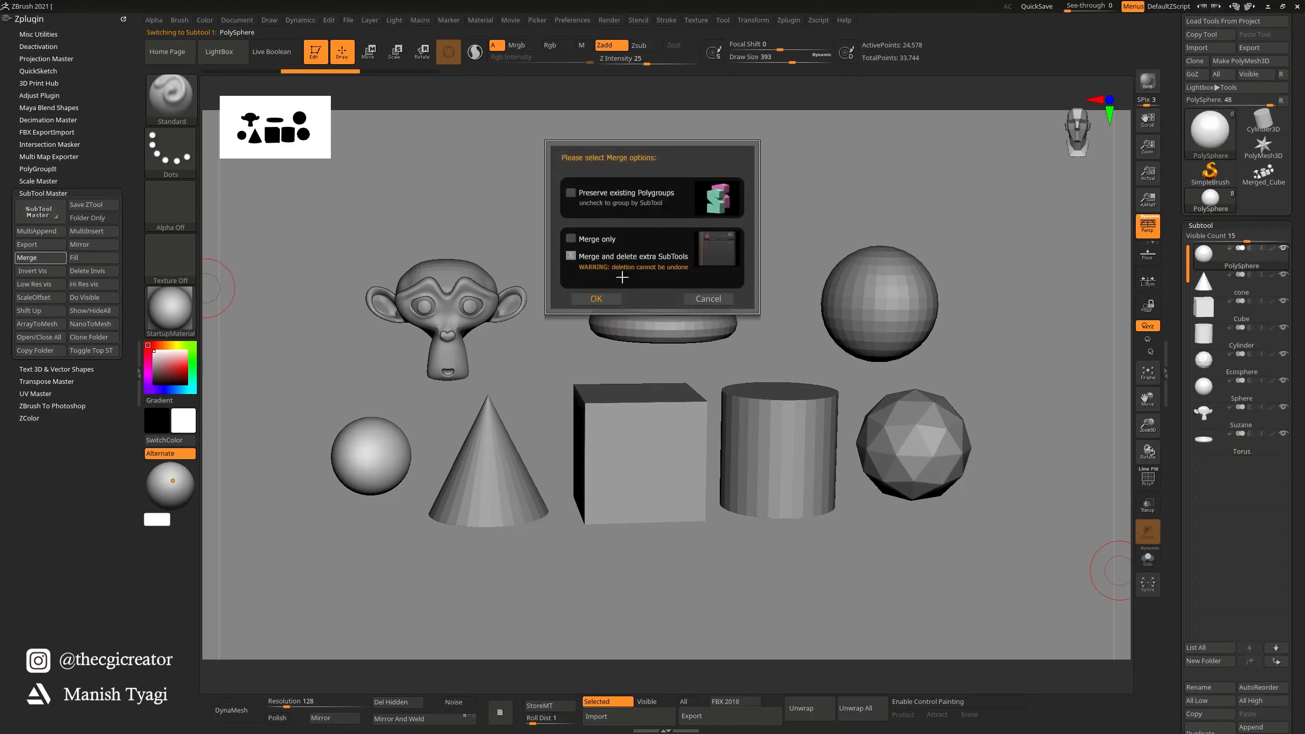
pyautogui.click(596, 298)
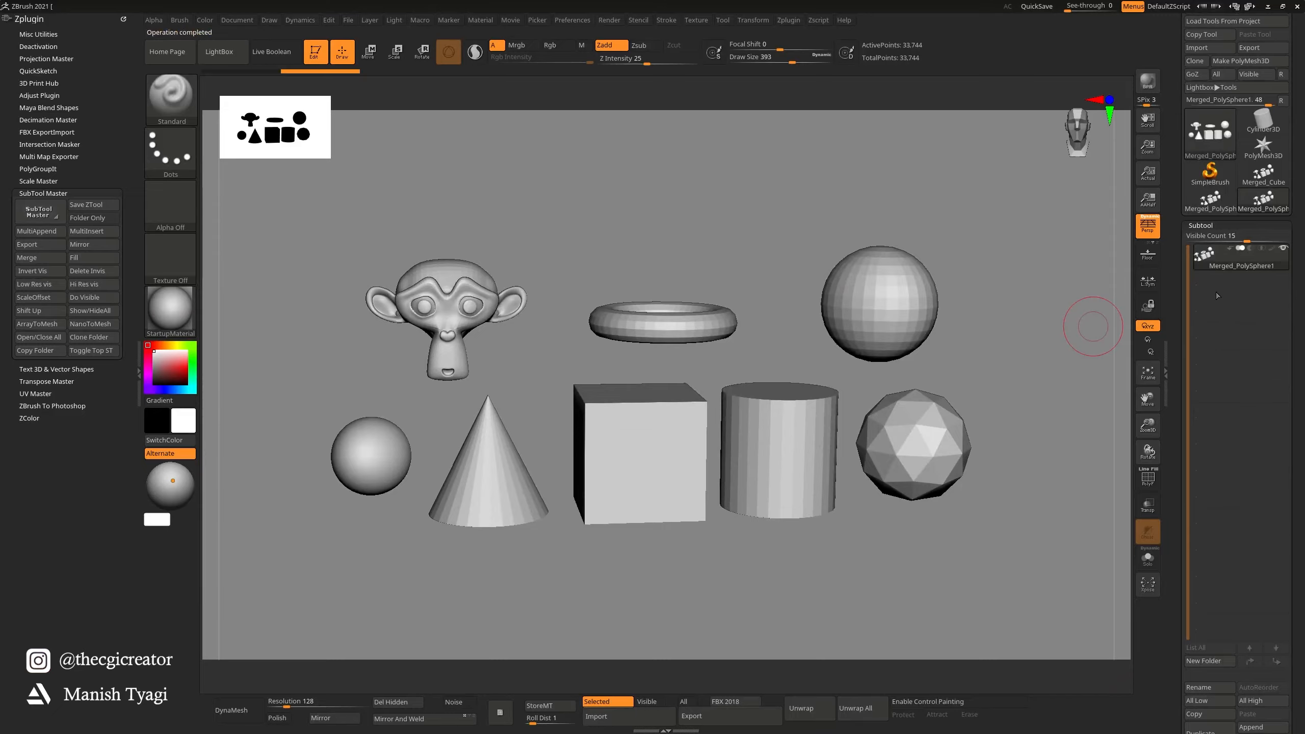
pyautogui.moveTo(1212, 264)
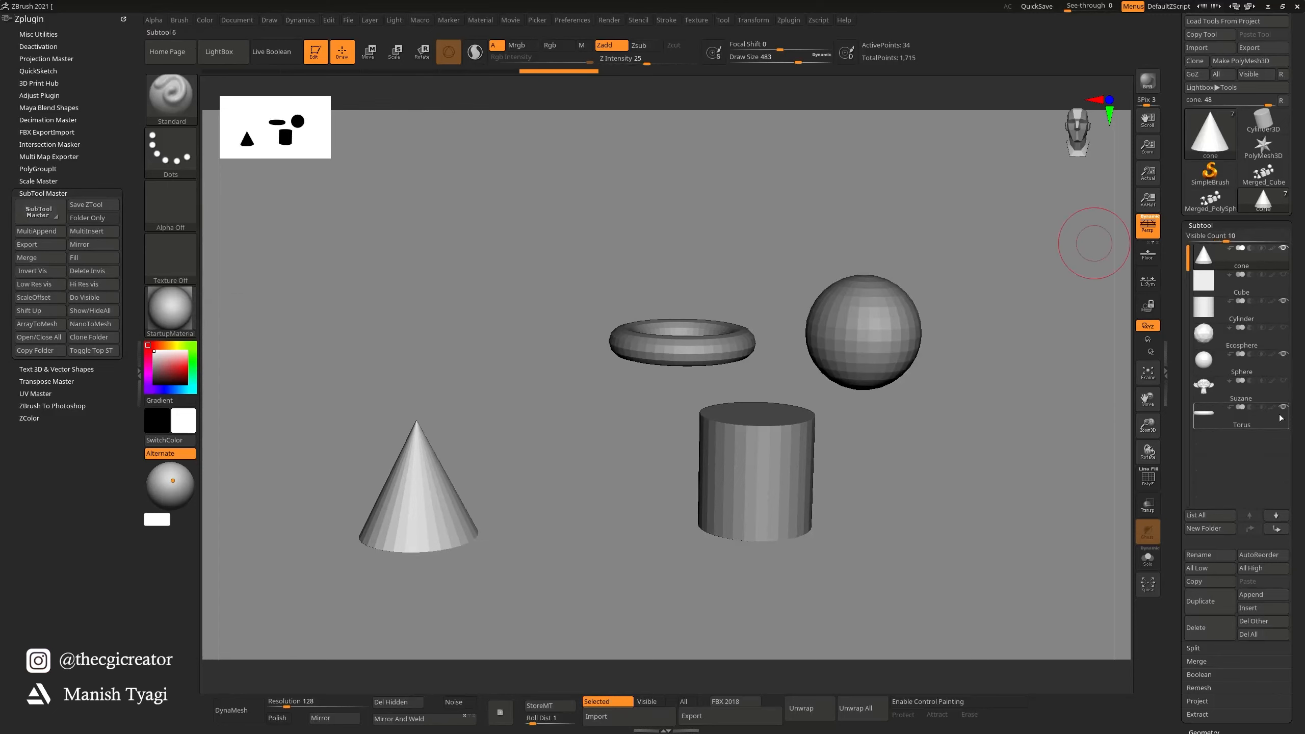
# Step: Invert the visibility of all subtools several times, alternating between the hidden and shown sets
pyautogui.click(48, 271)
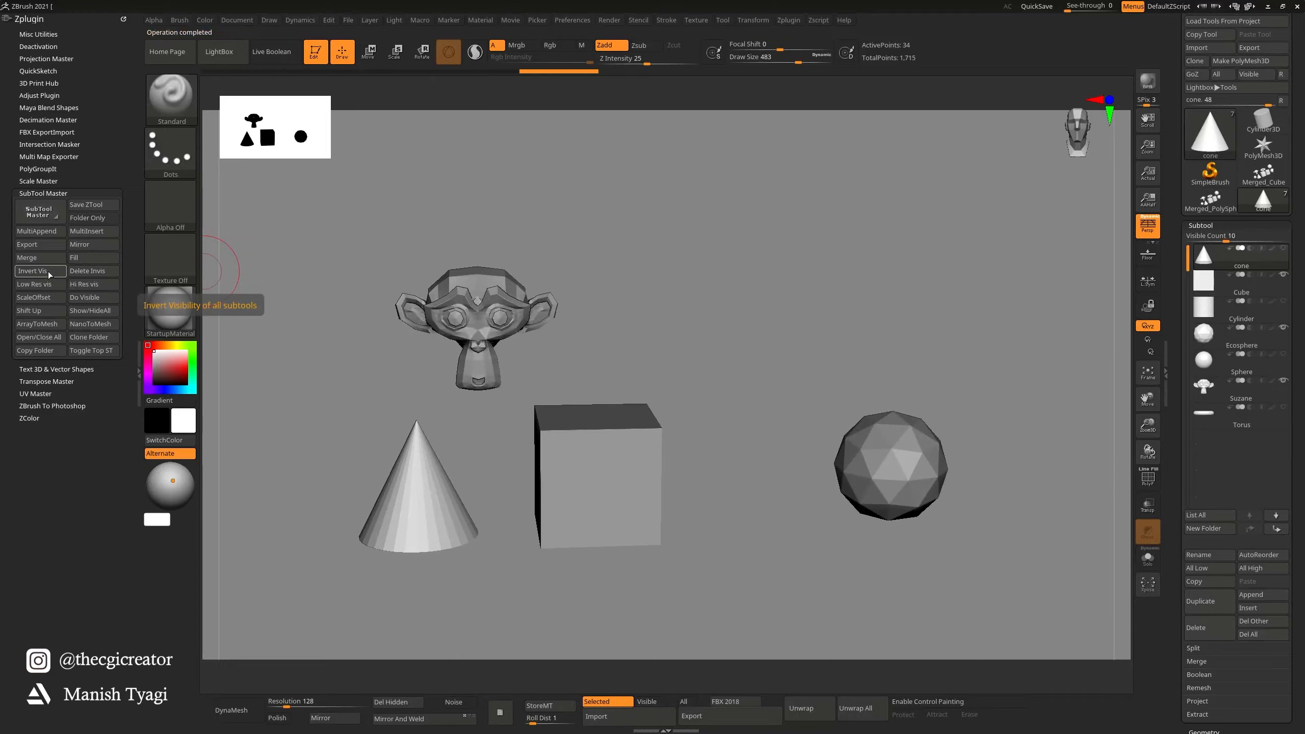
pyautogui.click(48, 271)
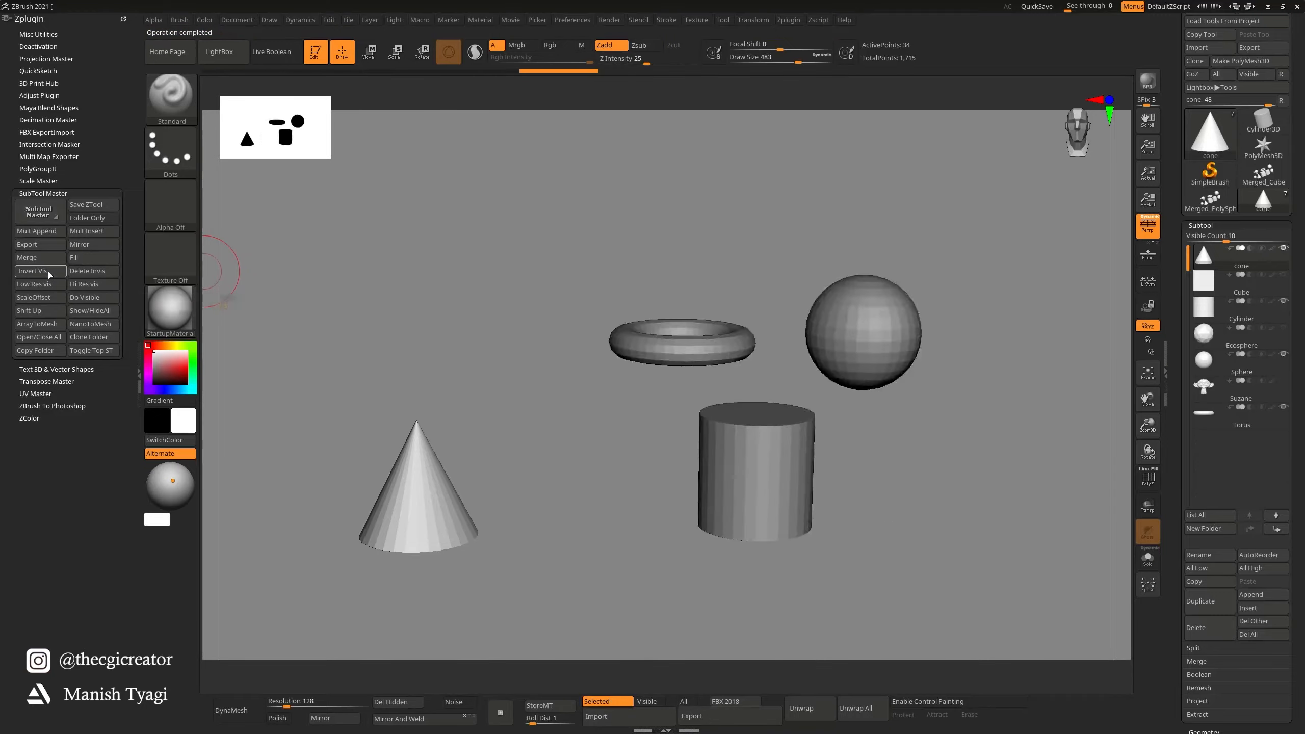
pyautogui.click(48, 271)
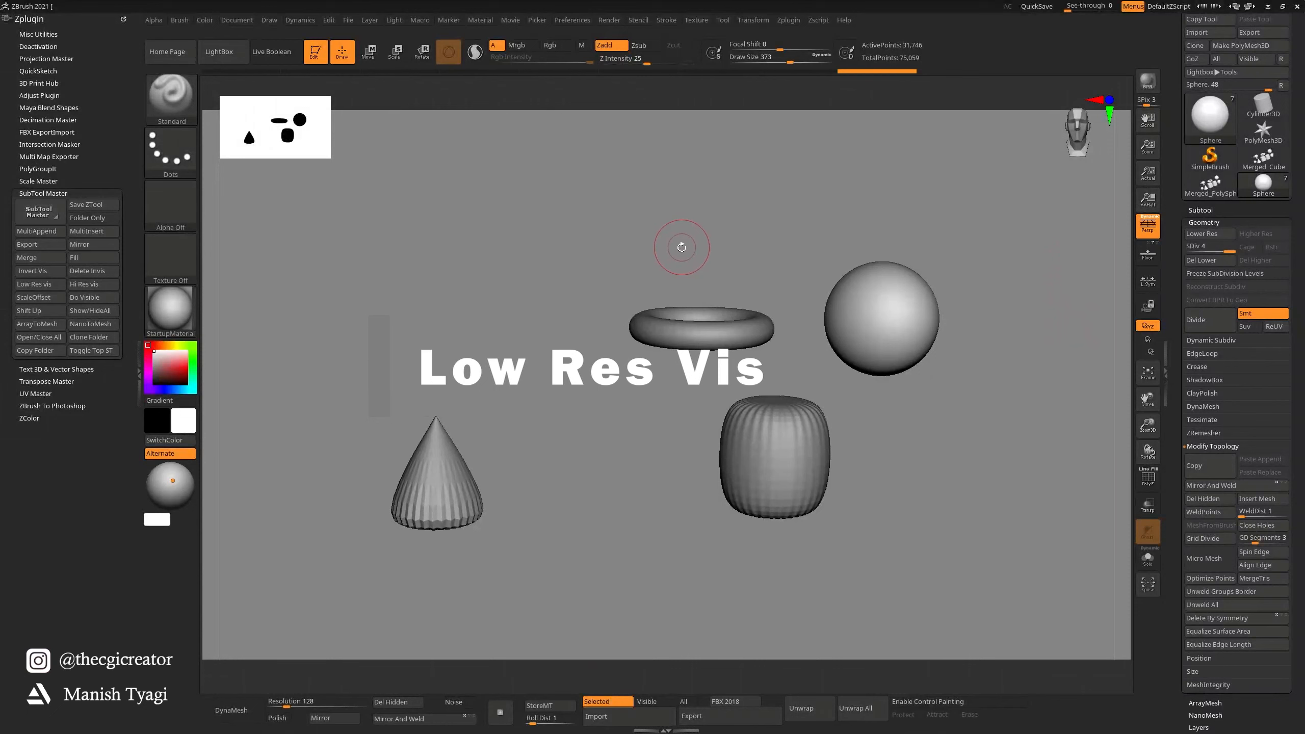
# Step: Check the subdivision levels of the cone, cylinder, sphere and torus, and set all visible subtools to their lowest level
pyautogui.click(49, 284)
pyautogui.keyDown('alt'); pyautogui.click(430, 441); pyautogui.keyUp('alt')
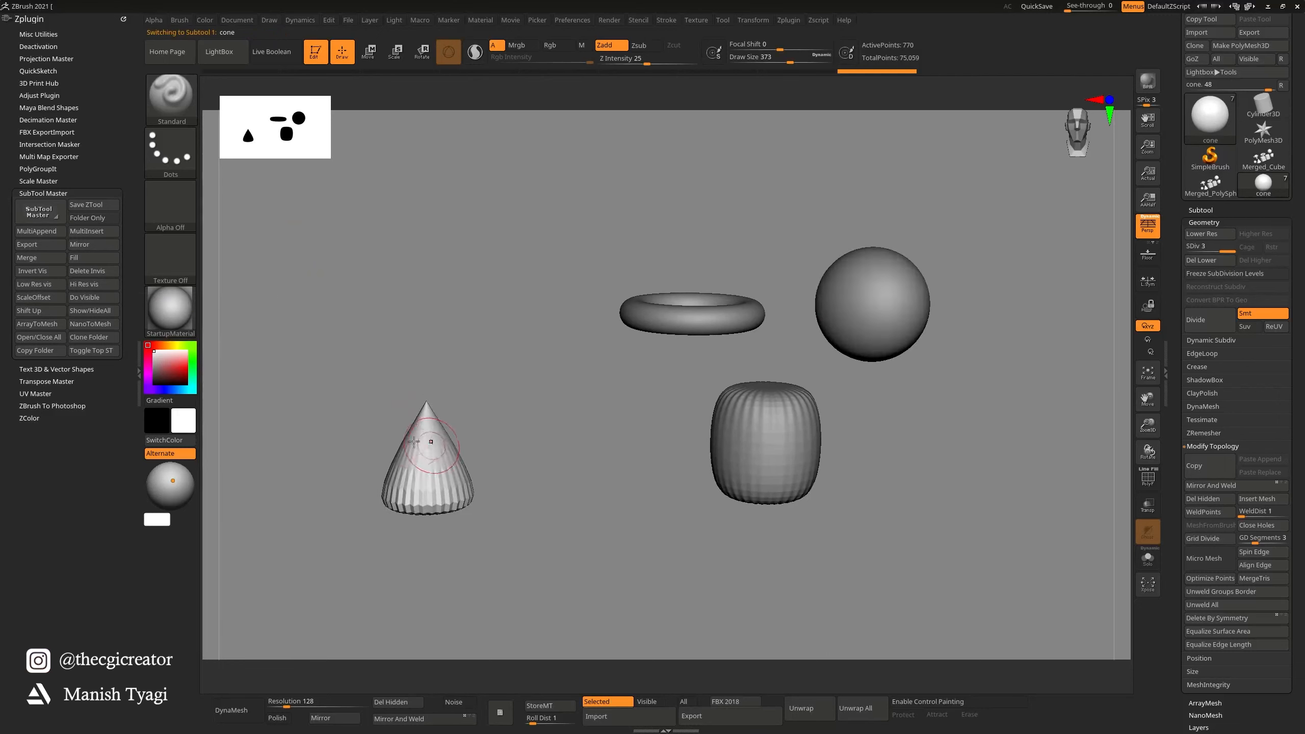
pyautogui.keyDown('alt'); pyautogui.click(762, 434); pyautogui.keyUp('alt')
pyautogui.keyDown('alt'); pyautogui.click(876, 298); pyautogui.keyUp('alt')
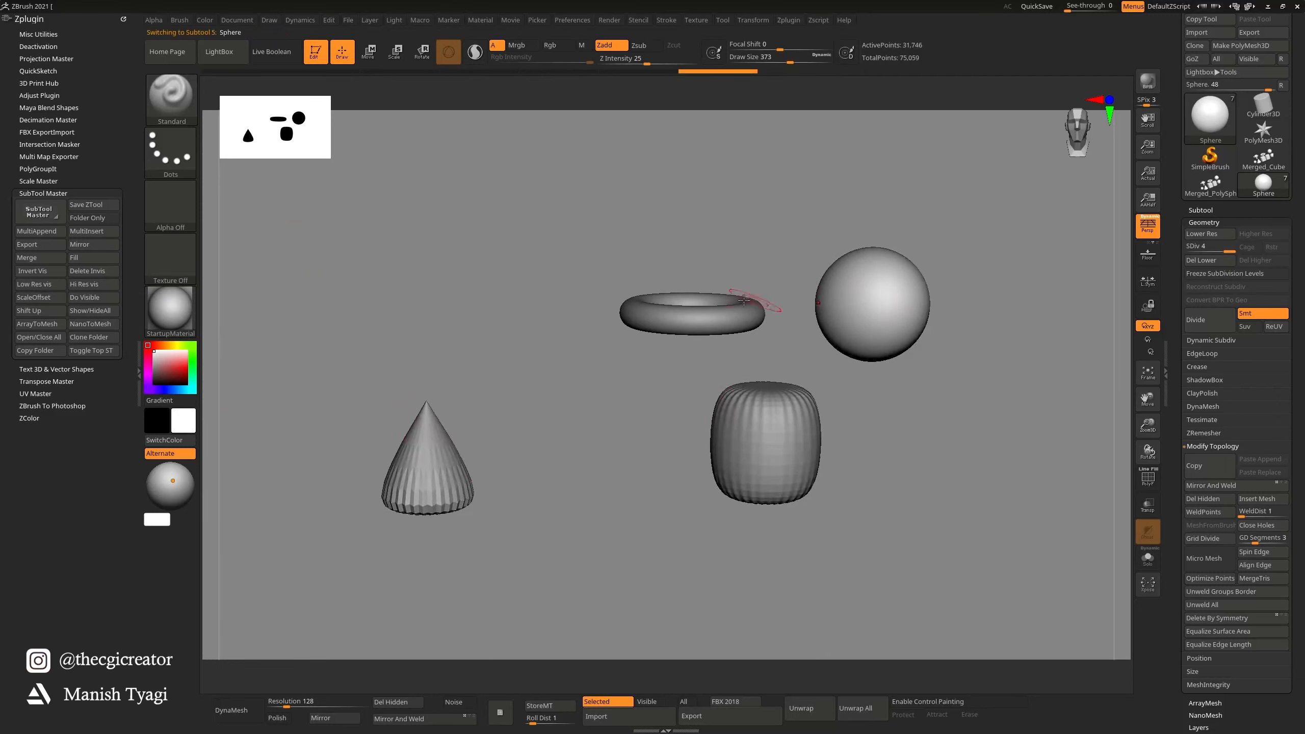
pyautogui.keyDown('alt'); pyautogui.click(739, 304); pyautogui.keyUp('alt')
pyautogui.keyDown('alt'); pyautogui.click(725, 412); pyautogui.keyUp('alt')
pyautogui.keyDown('alt'); pyautogui.click(438, 436); pyautogui.keyUp('alt')
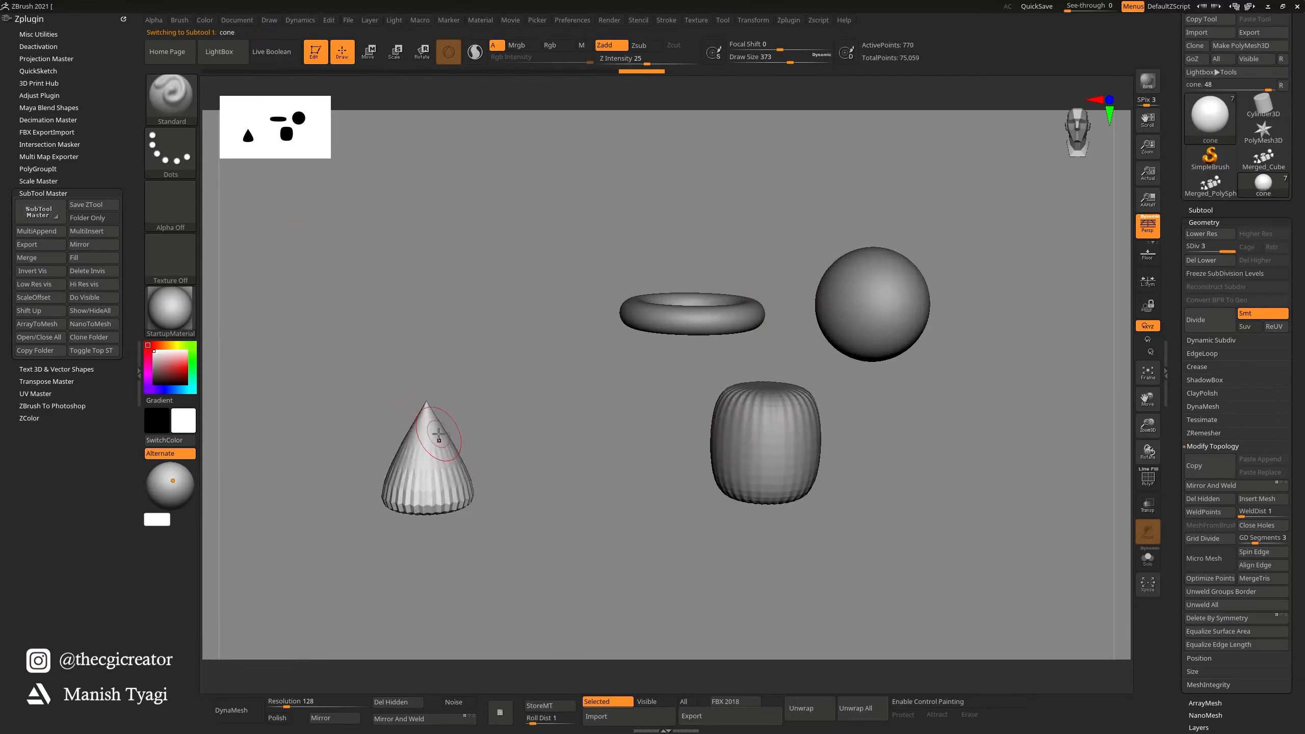
pyautogui.keyDown('alt'); pyautogui.click(678, 319); pyautogui.keyUp('alt')
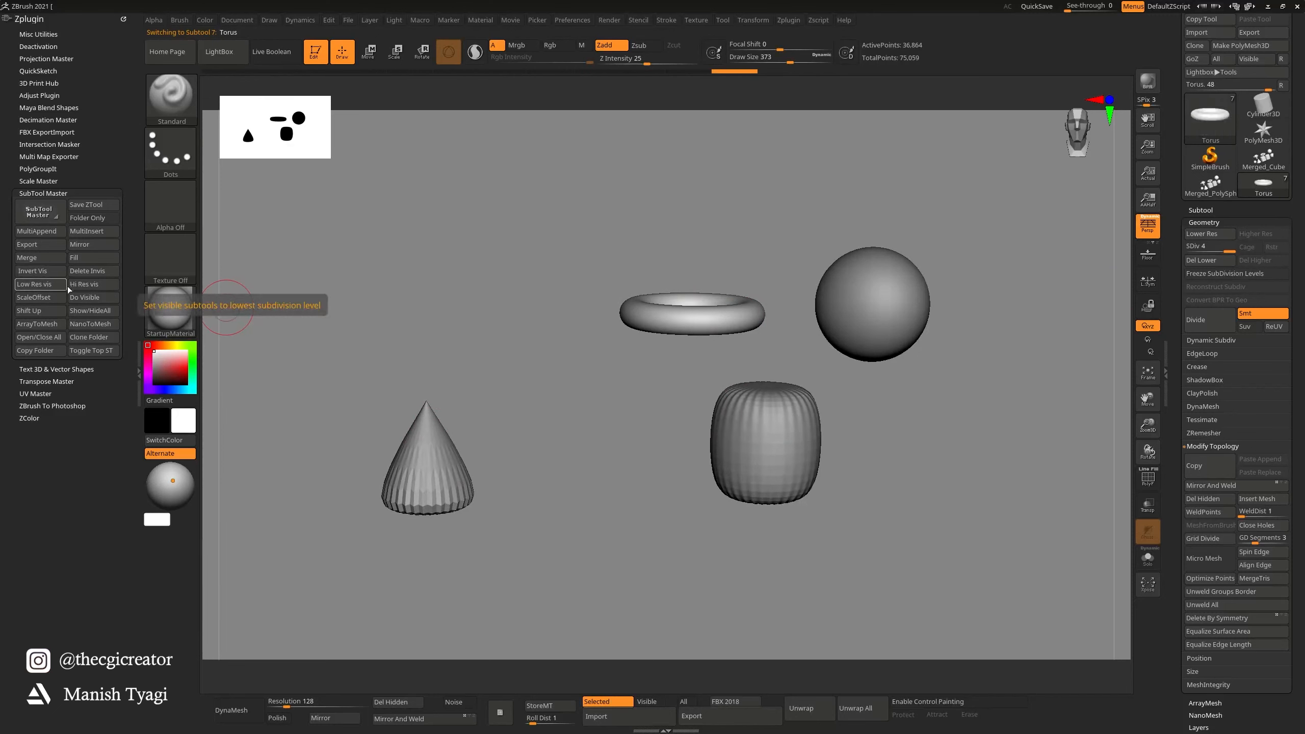
pyautogui.click(56, 287)
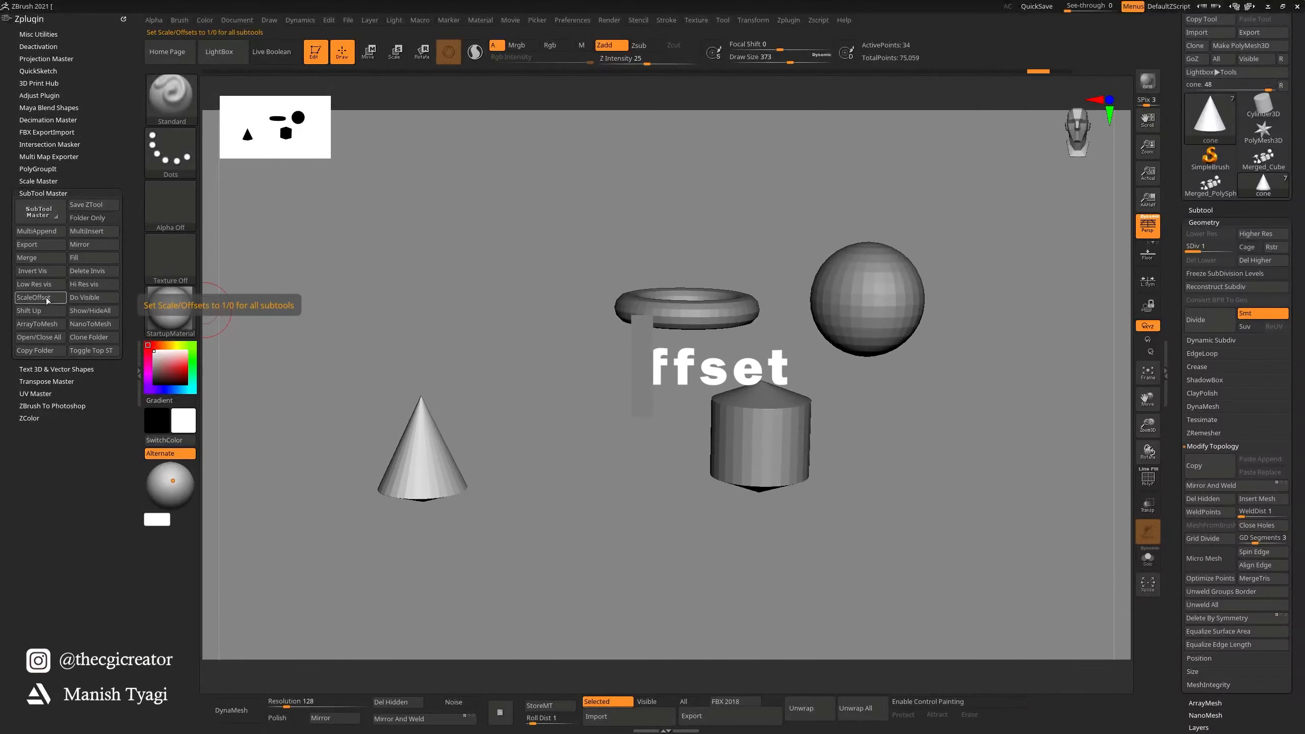
# Step: Scale the cone up to roughly twice its size and shrink the torus to about half its size
pyautogui.click(47, 297)
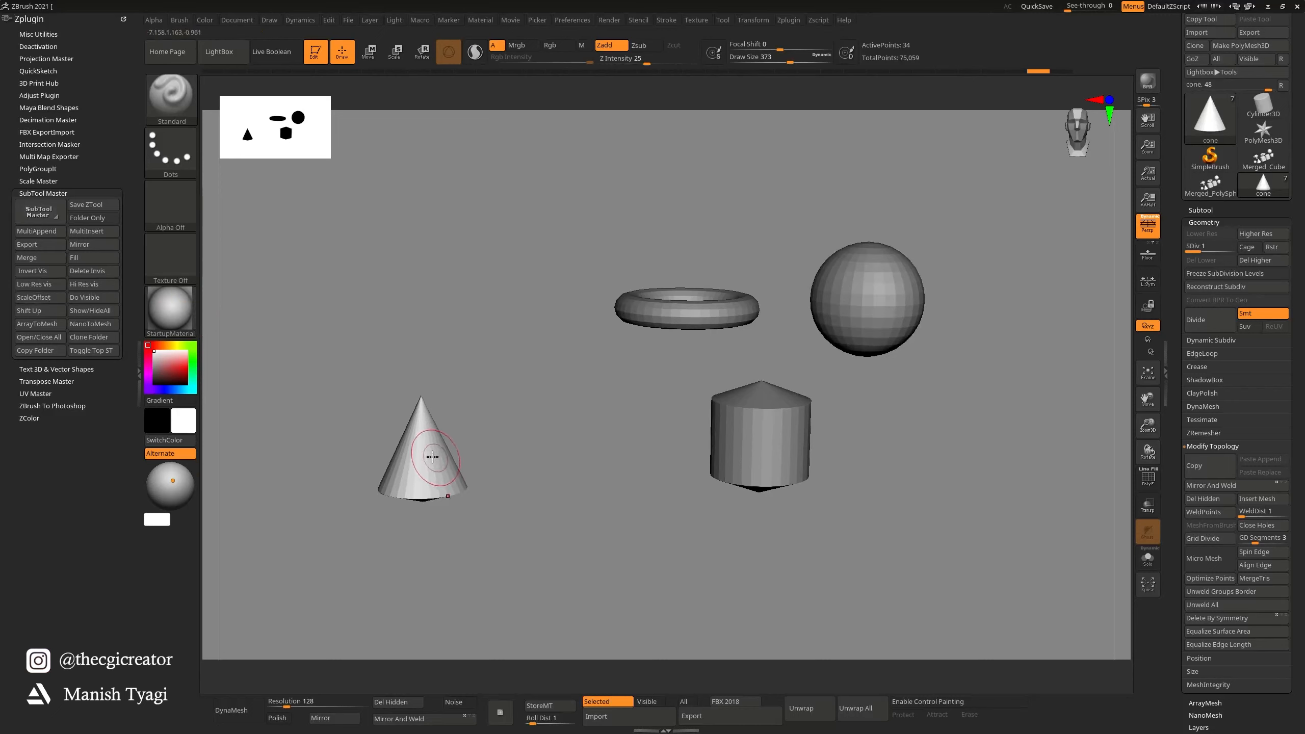
pyautogui.press('w')
pyautogui.moveTo(430, 453); pyautogui.dragTo(472, 415)
pyautogui.keyDown('alt'); pyautogui.click(681, 315); pyautogui.keyUp('alt')
pyautogui.moveTo(687, 309); pyautogui.dragTo(643, 326)
pyautogui.press('q')
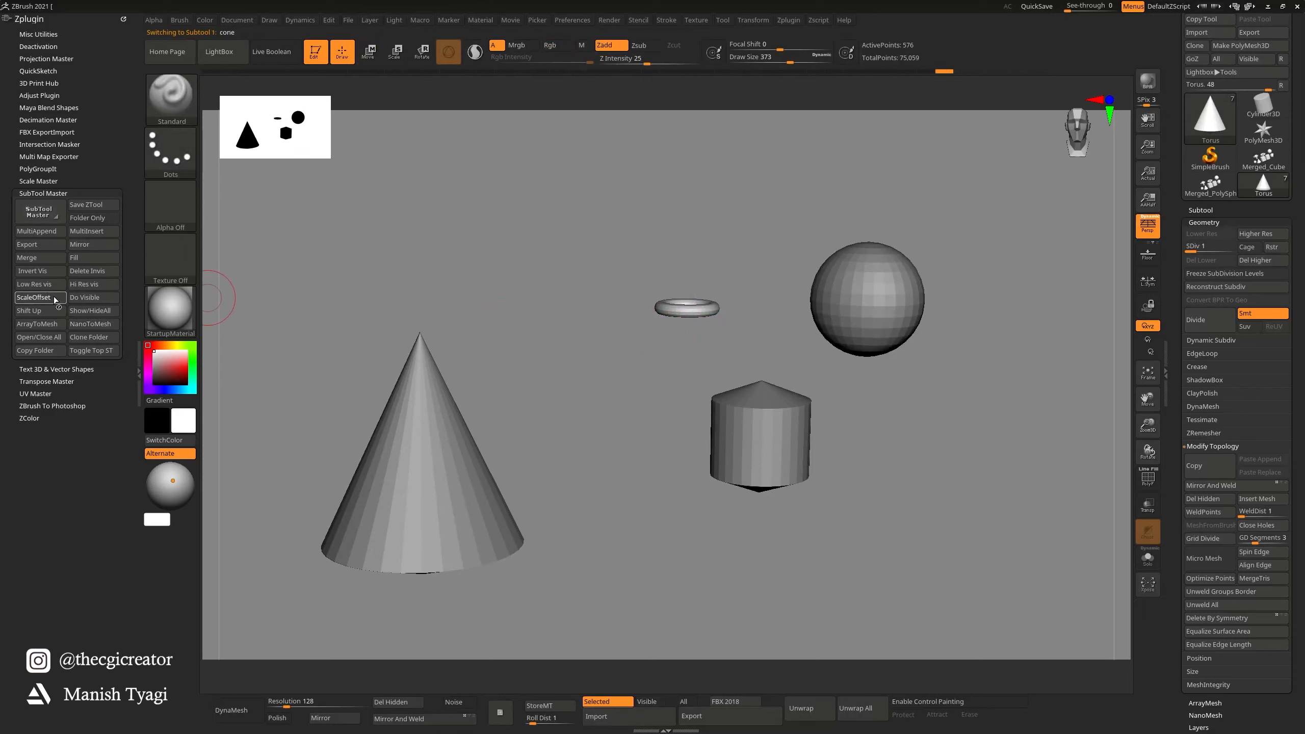
# Step: Set the scale and offset to 1/0 for all subtools
pyautogui.click(54, 298)
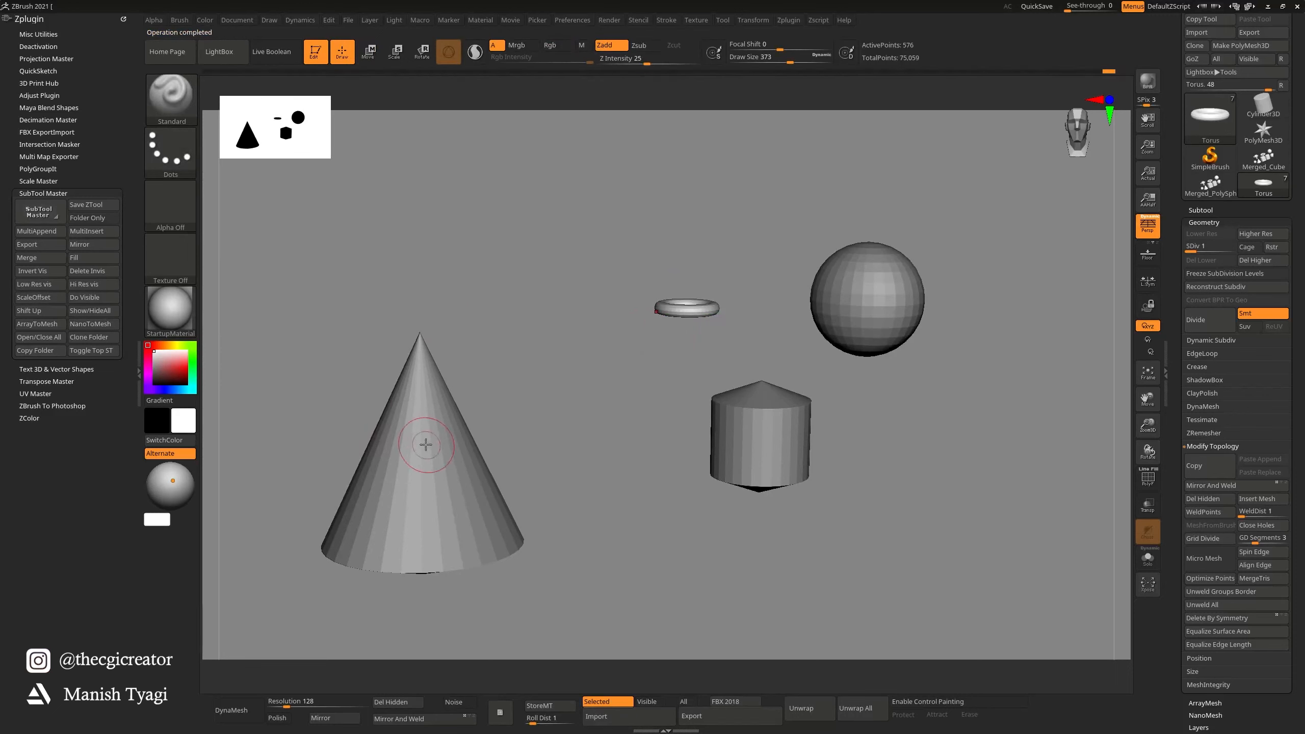
pyautogui.moveTo(533, 440); pyautogui.dragTo(957, 315)
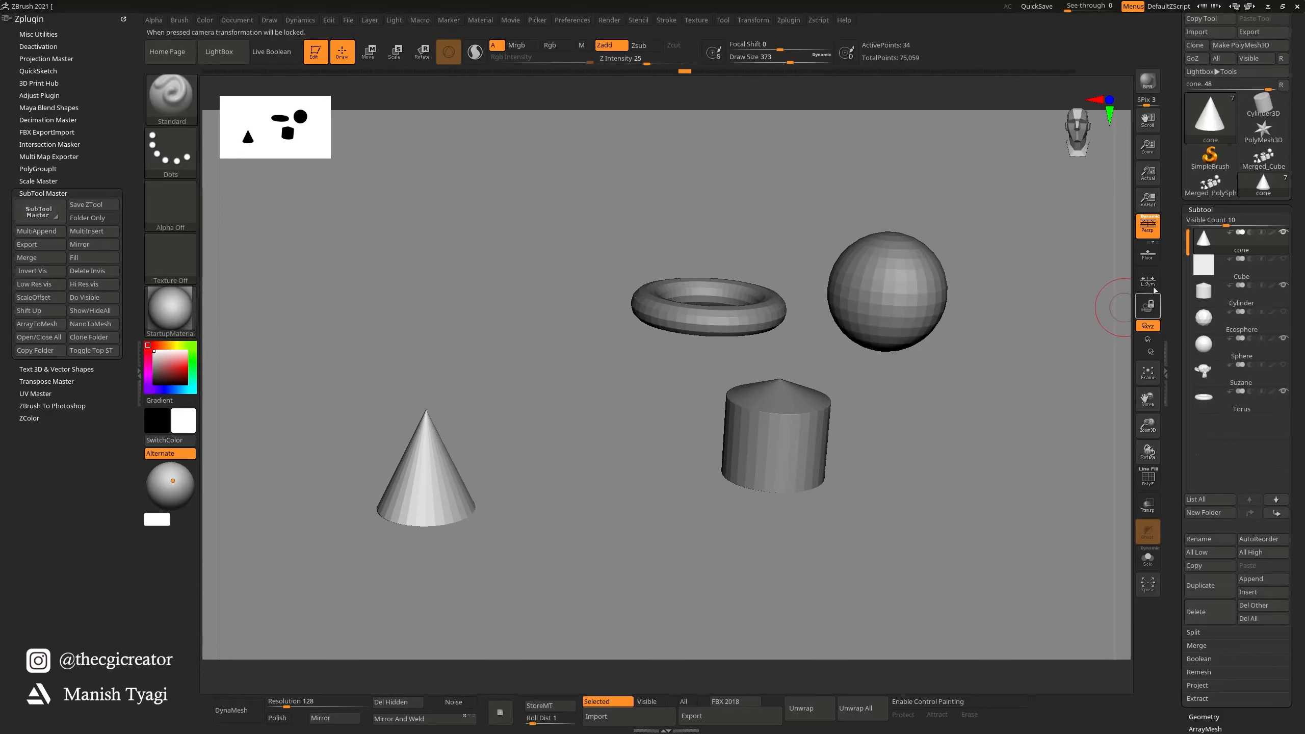
# Step: Apply Shift Up to the subtool list with the cone selected
pyautogui.click(49, 311)
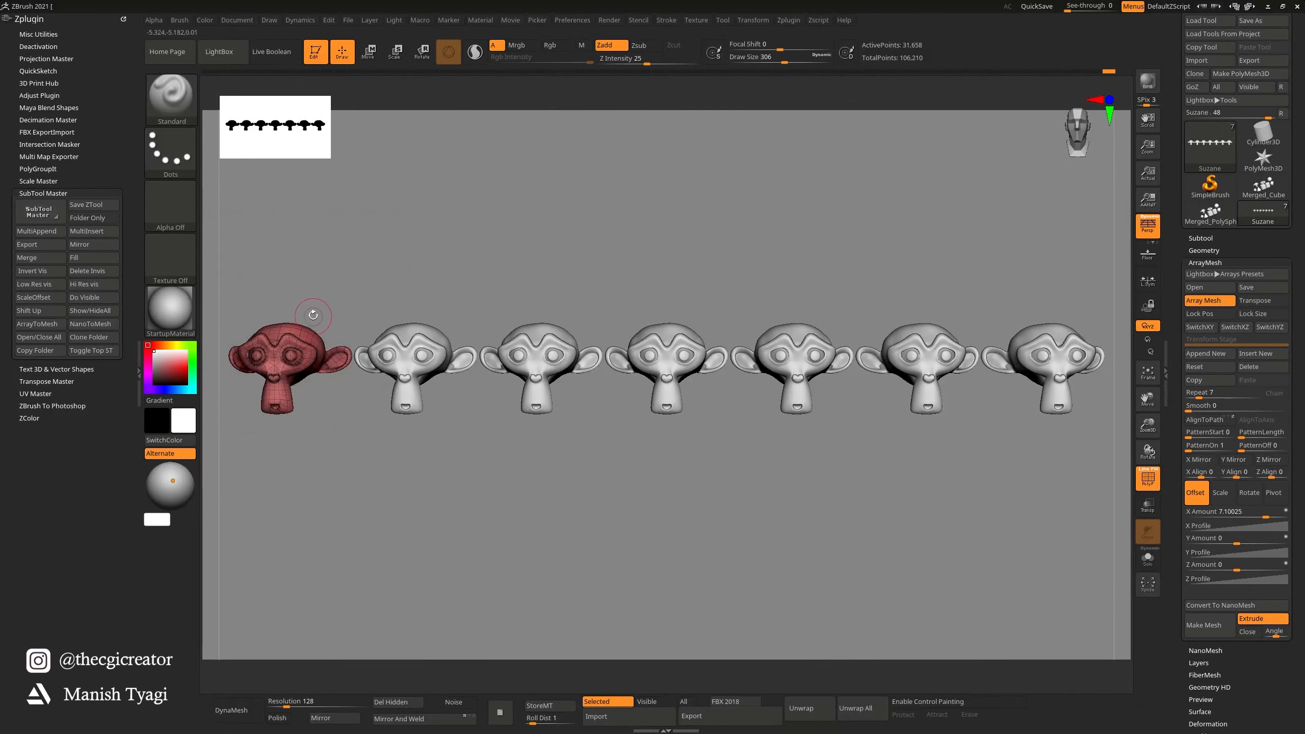
# Step: Pull a horn up from the first monkey head in the array with the Move brush, and undo the stroke
pyautogui.keyDown('alt'); pyautogui.moveTo(366, 294); pyautogui.dragTo(361, 292); pyautogui.keyUp('alt')
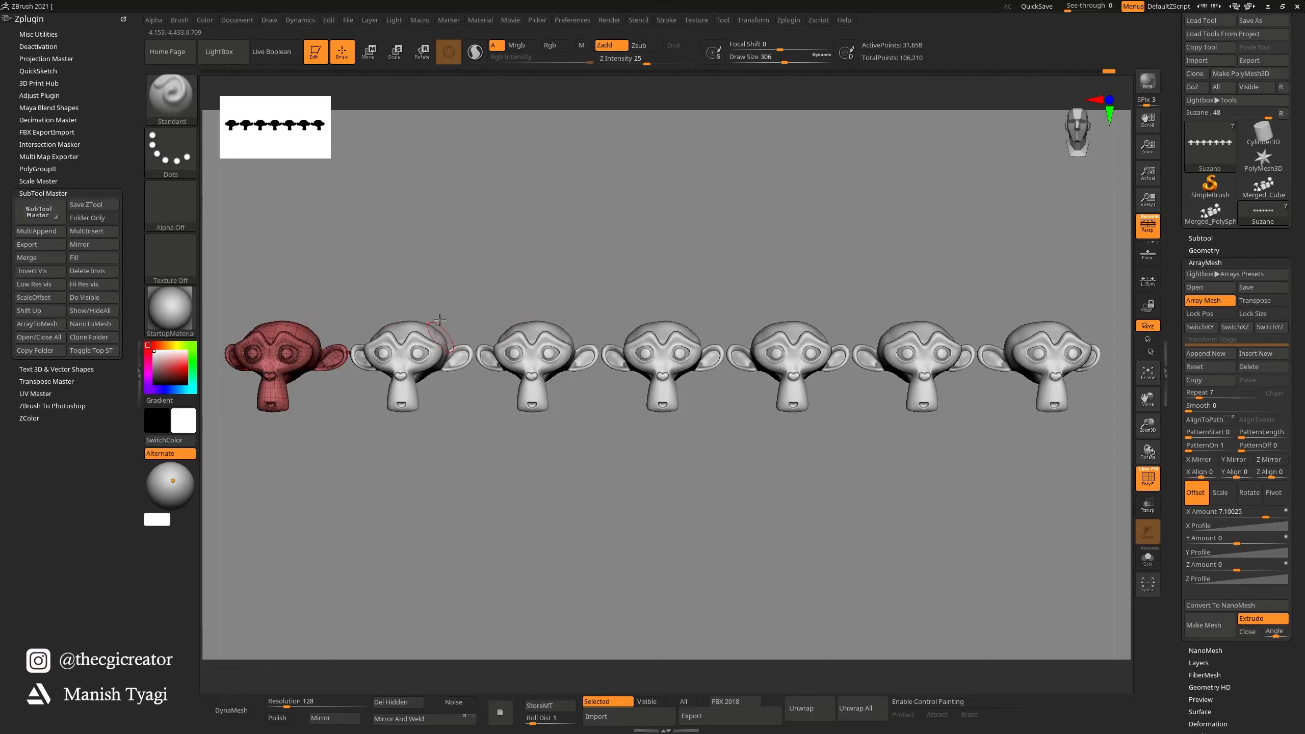
pyautogui.keyDown('alt'); pyautogui.moveTo(338, 286); pyautogui.dragTo(342, 287); pyautogui.keyUp('alt')
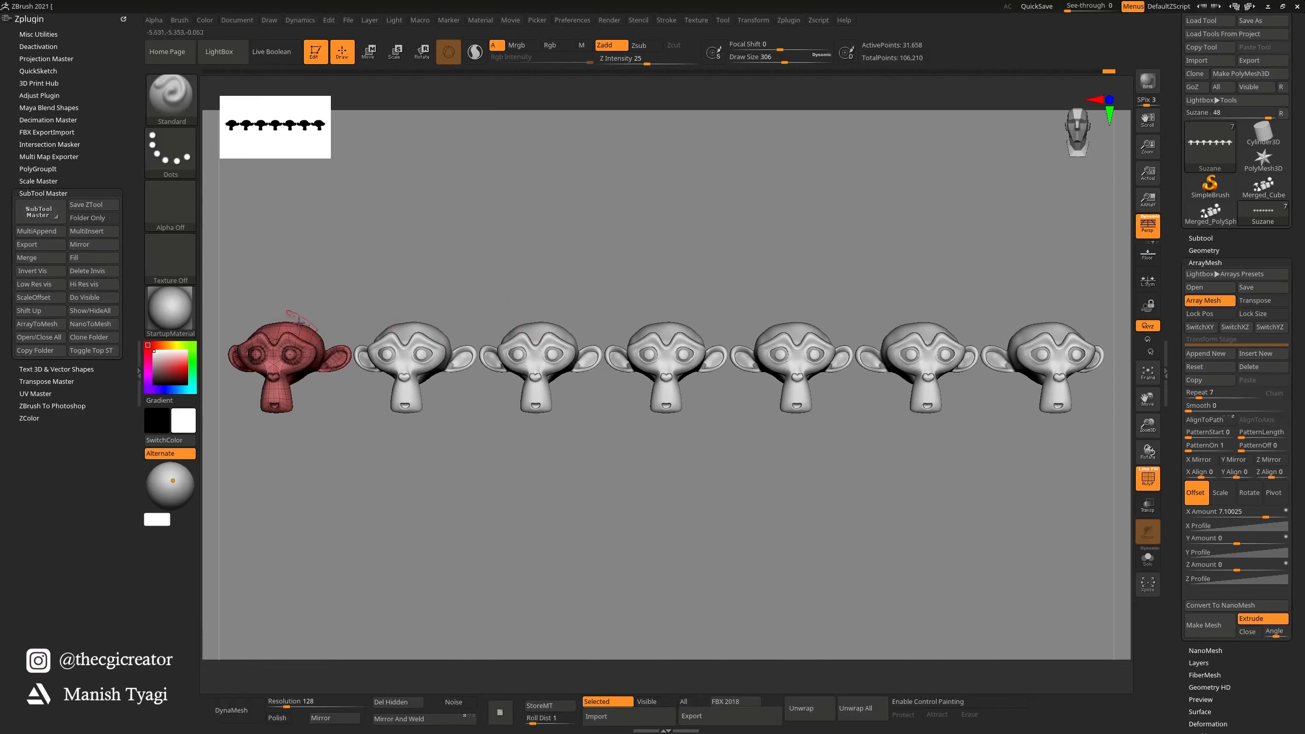
pyautogui.press('b')
pyautogui.press('m')
pyautogui.press('v')
pyautogui.moveTo(295, 322); pyautogui.dragTo(299, 269)
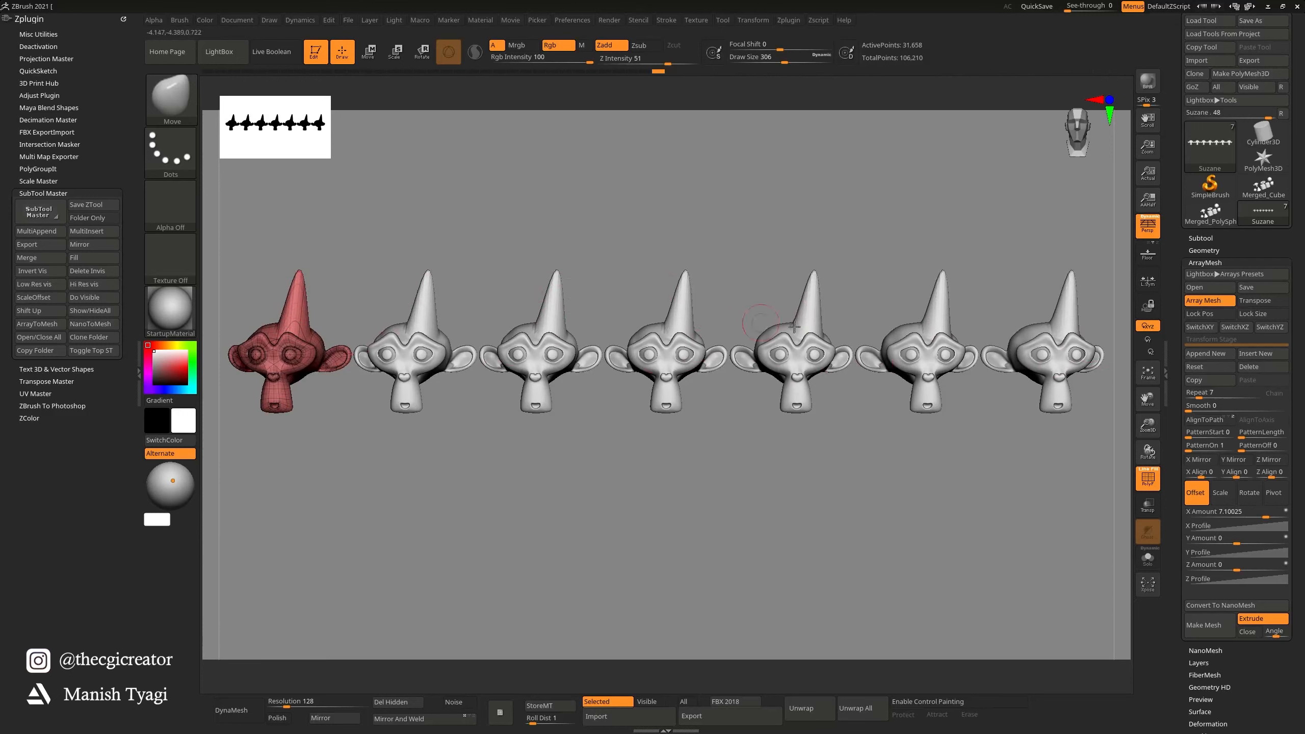
pyautogui.hotkey('ctrl', 'z')
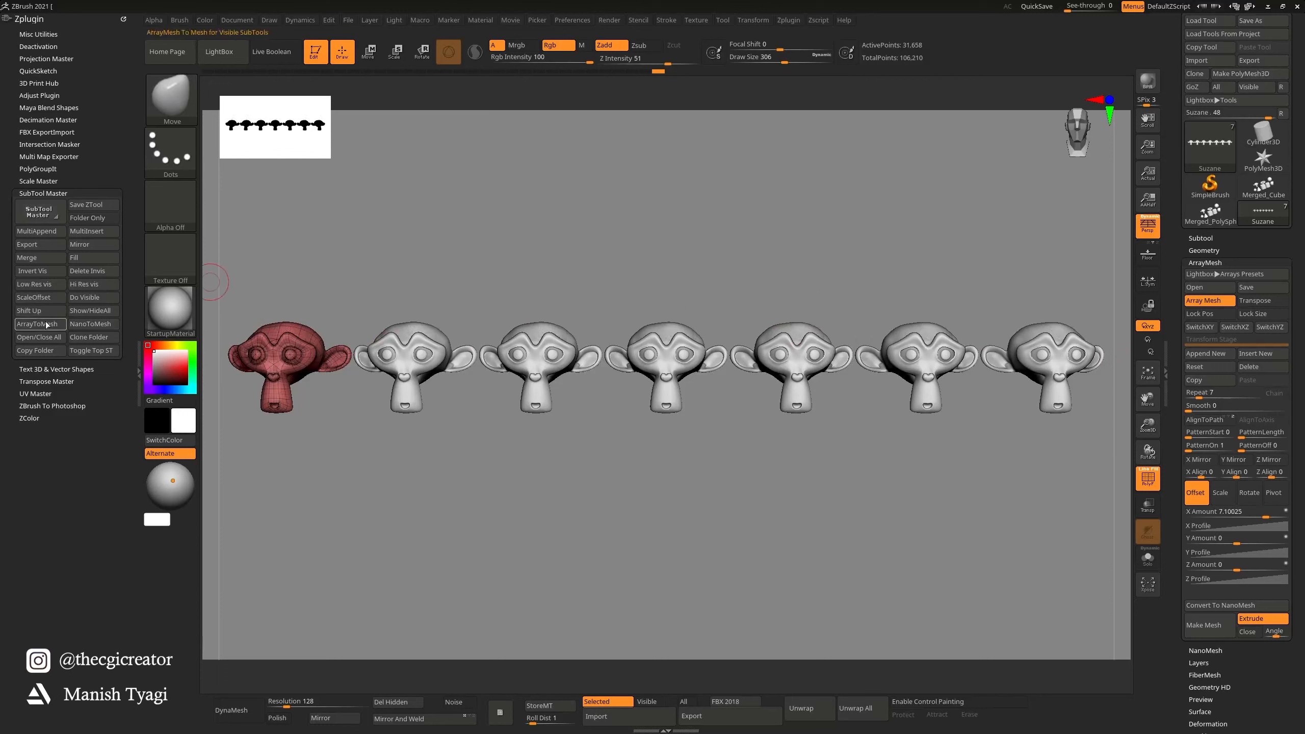
# Step: Delete the lower subdivision levels of the arrayed Suzanne and convert its ArrayMesh to a real mesh
pyautogui.click(54, 324)
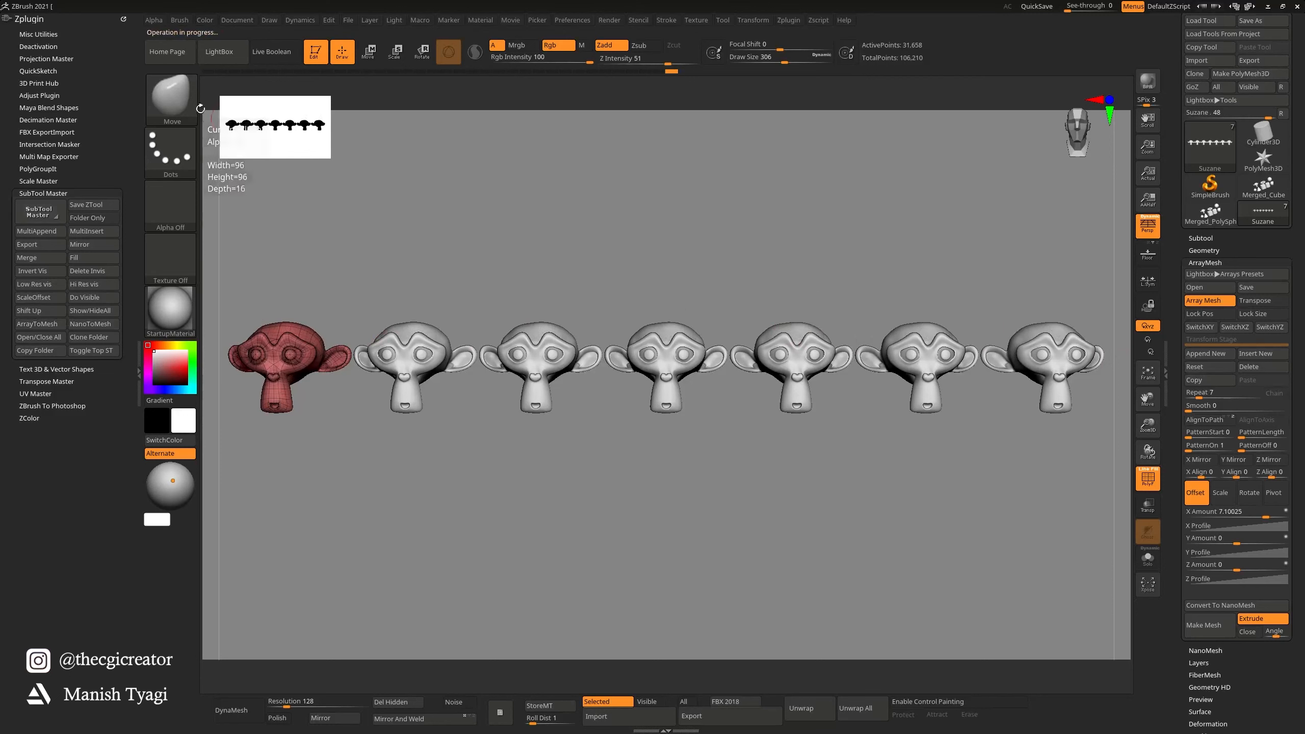
pyautogui.click(1196, 250)
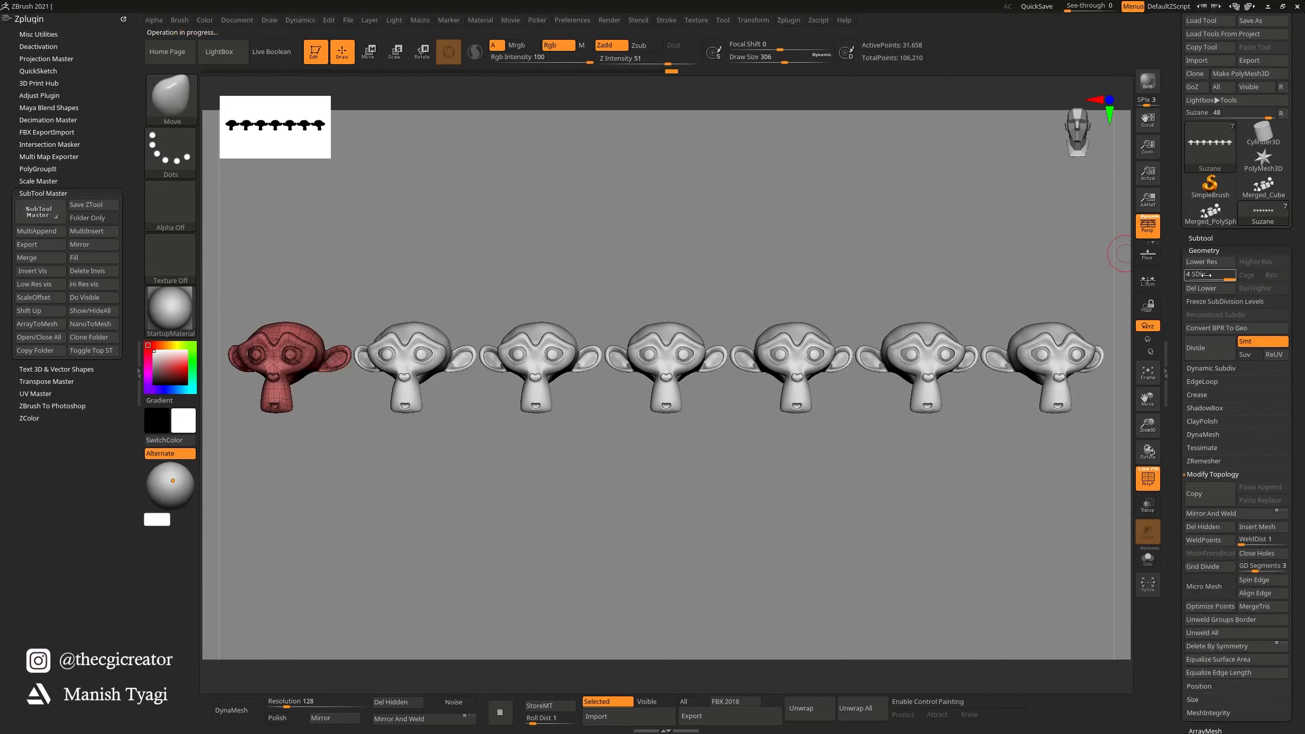
pyautogui.click(1215, 289)
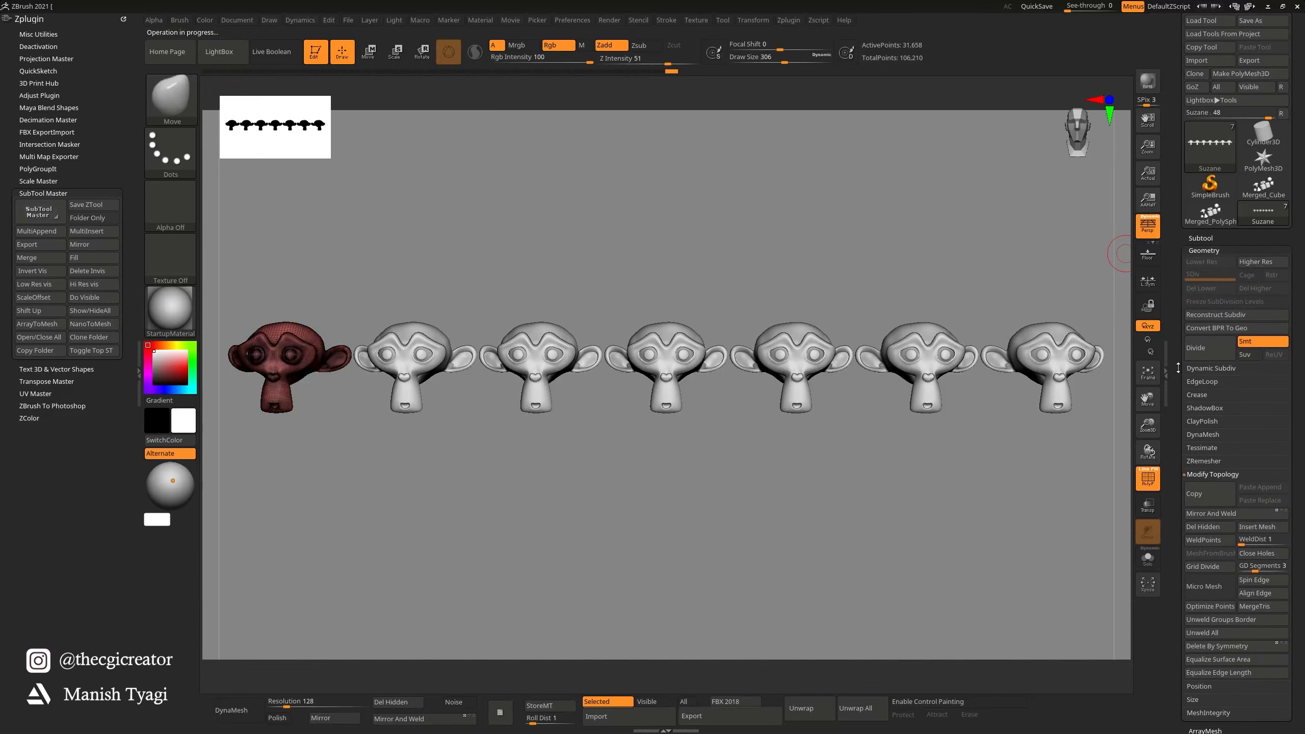
pyautogui.moveTo(1177, 367); pyautogui.dragTo(1177, 316)
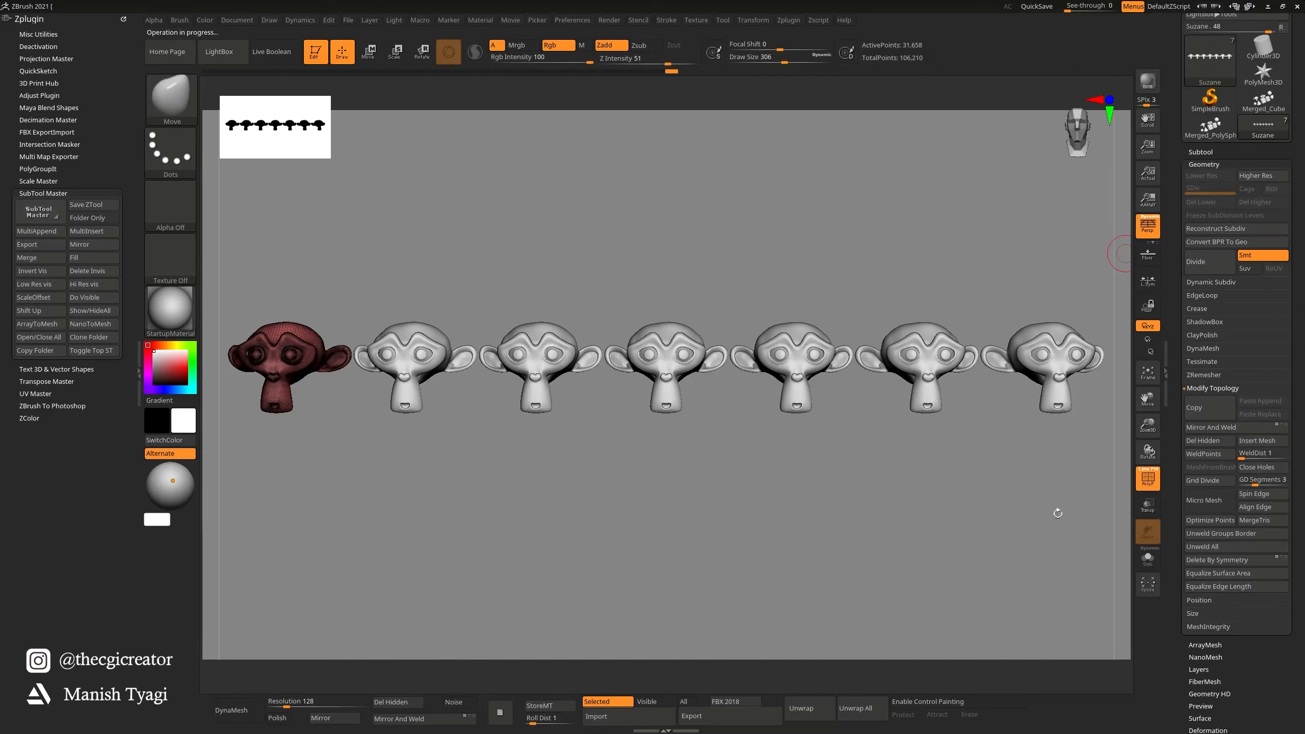
pyautogui.click(44, 323)
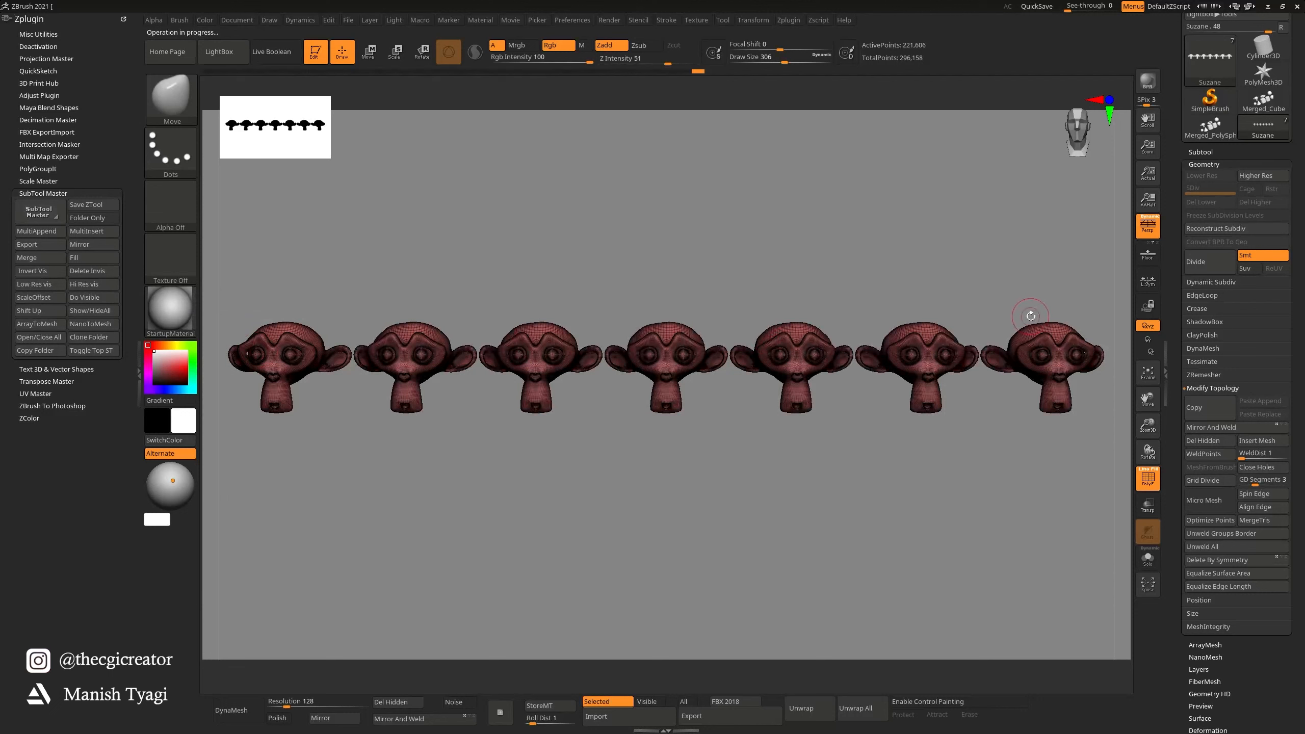
# Step: Pull separate horns up from the second, third and fourth monkey heads and stretch the fourth head's face down with the Move brush
pyautogui.moveTo(451, 328); pyautogui.dragTo(445, 229)
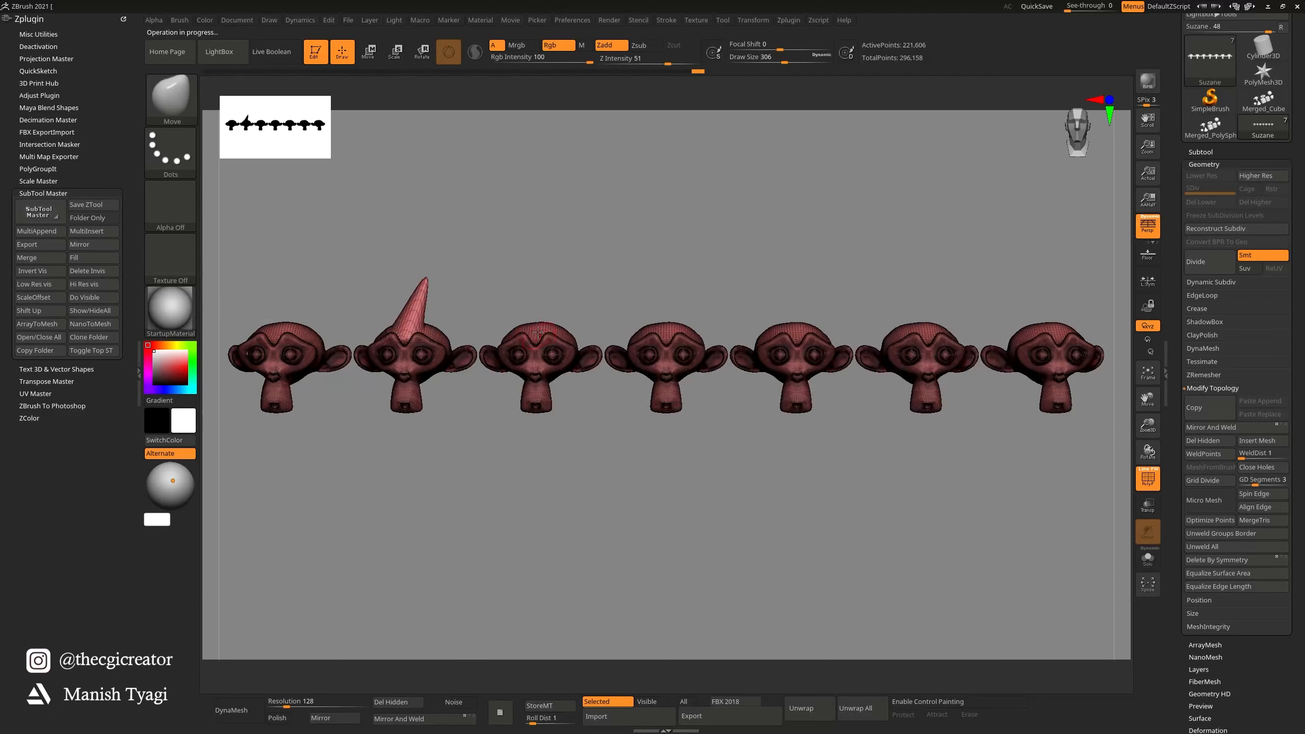
pyautogui.moveTo(538, 333); pyautogui.dragTo(536, 261)
pyautogui.moveTo(667, 312); pyautogui.dragTo(678, 289)
pyautogui.moveTo(673, 360); pyautogui.dragTo(686, 427)
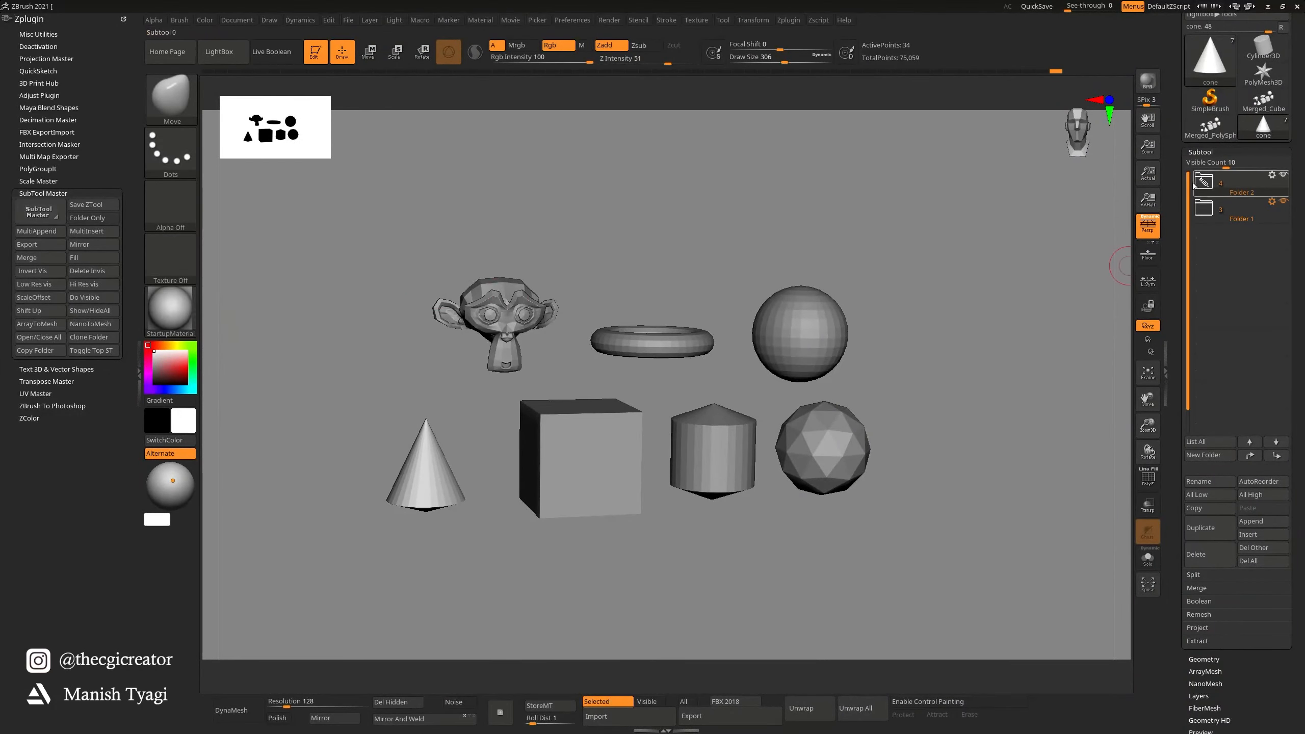
# Step: Toggle all subtool folders open and closed repeatedly with Open/Close All
pyautogui.click(51, 337)
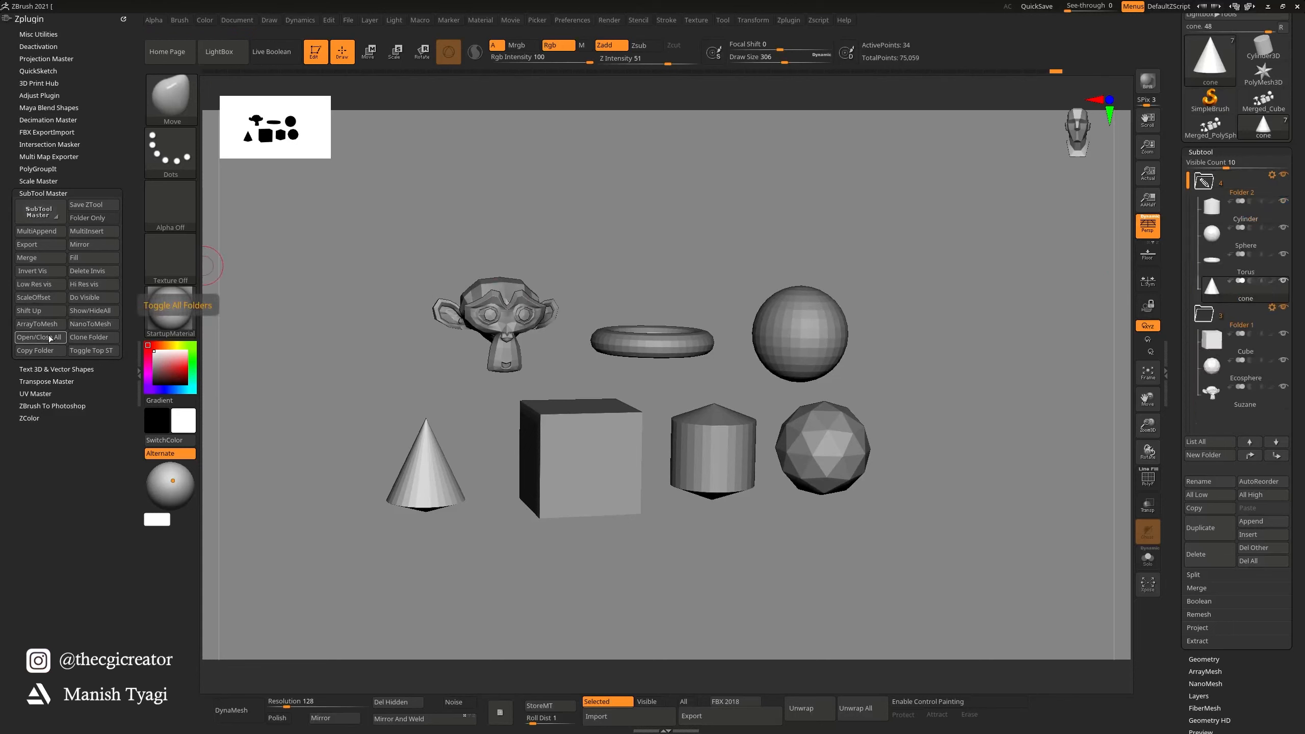
pyautogui.click(50, 337)
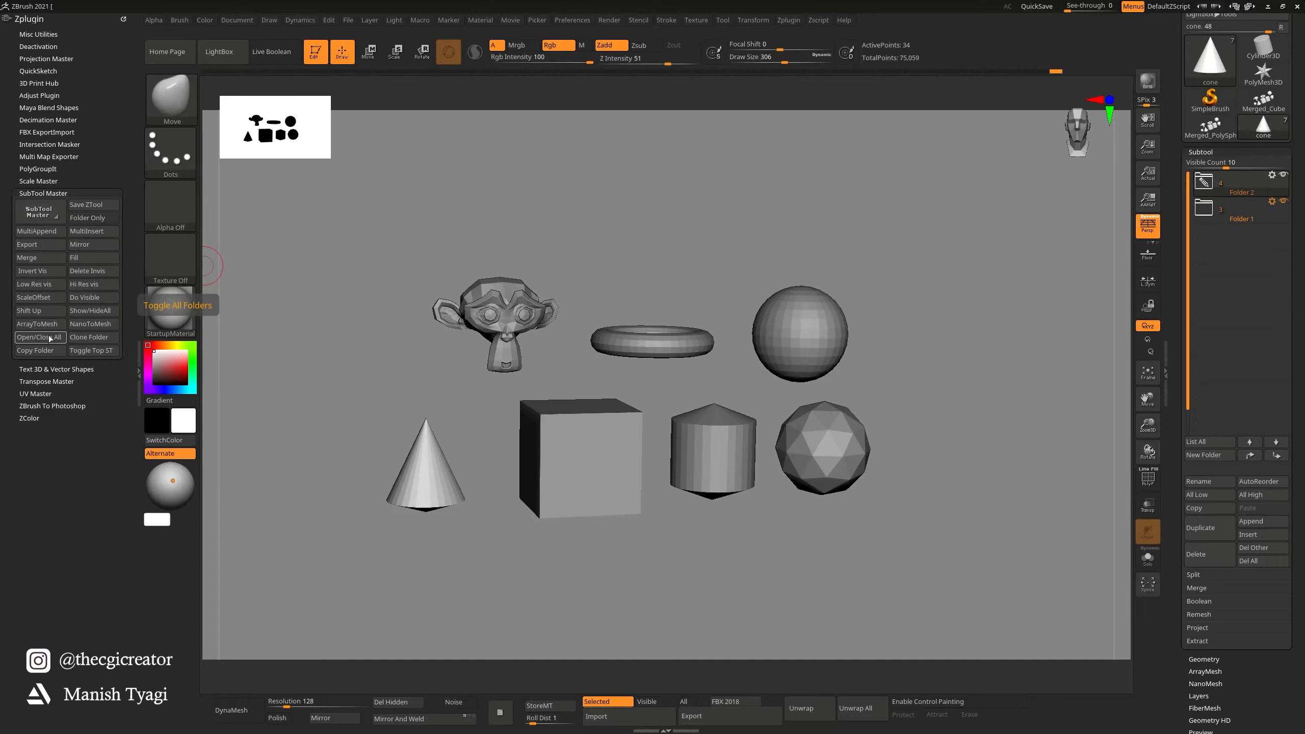
pyautogui.click(50, 337)
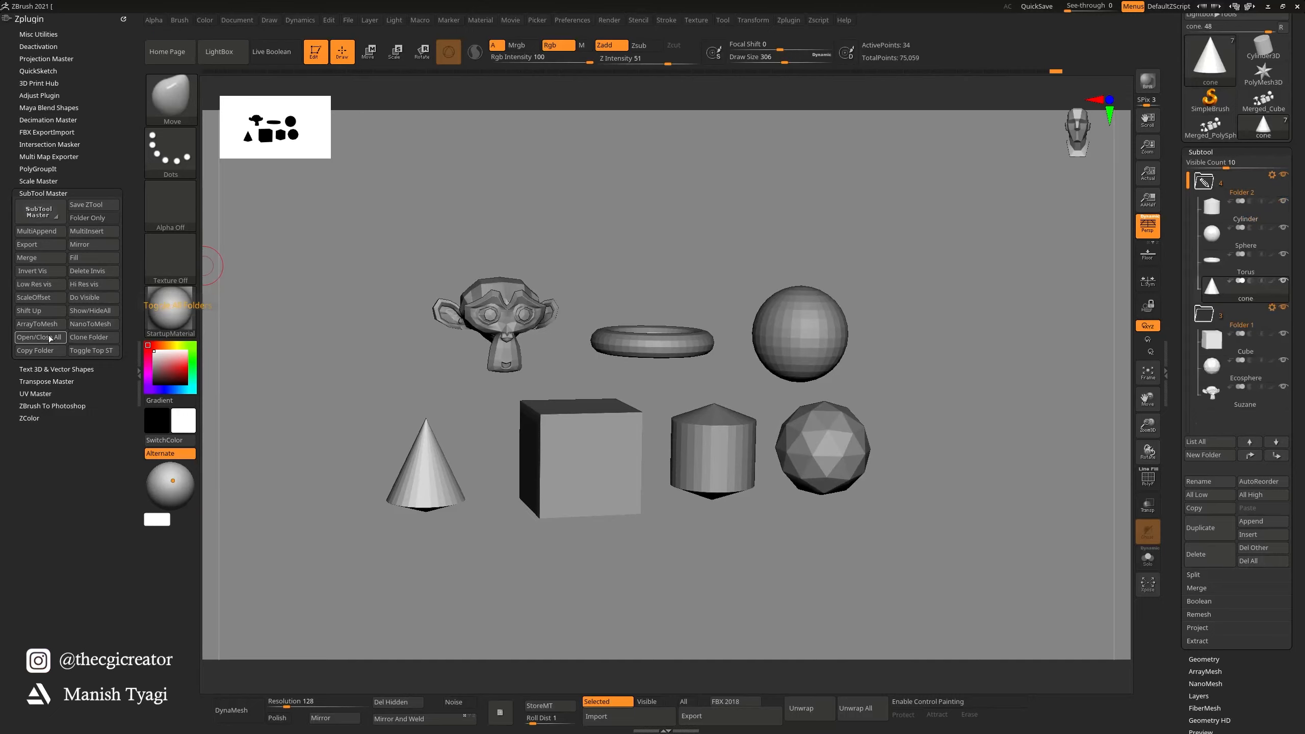
pyautogui.click(51, 337)
pyautogui.click(51, 337)
pyautogui.click(50, 337)
pyautogui.click(51, 337)
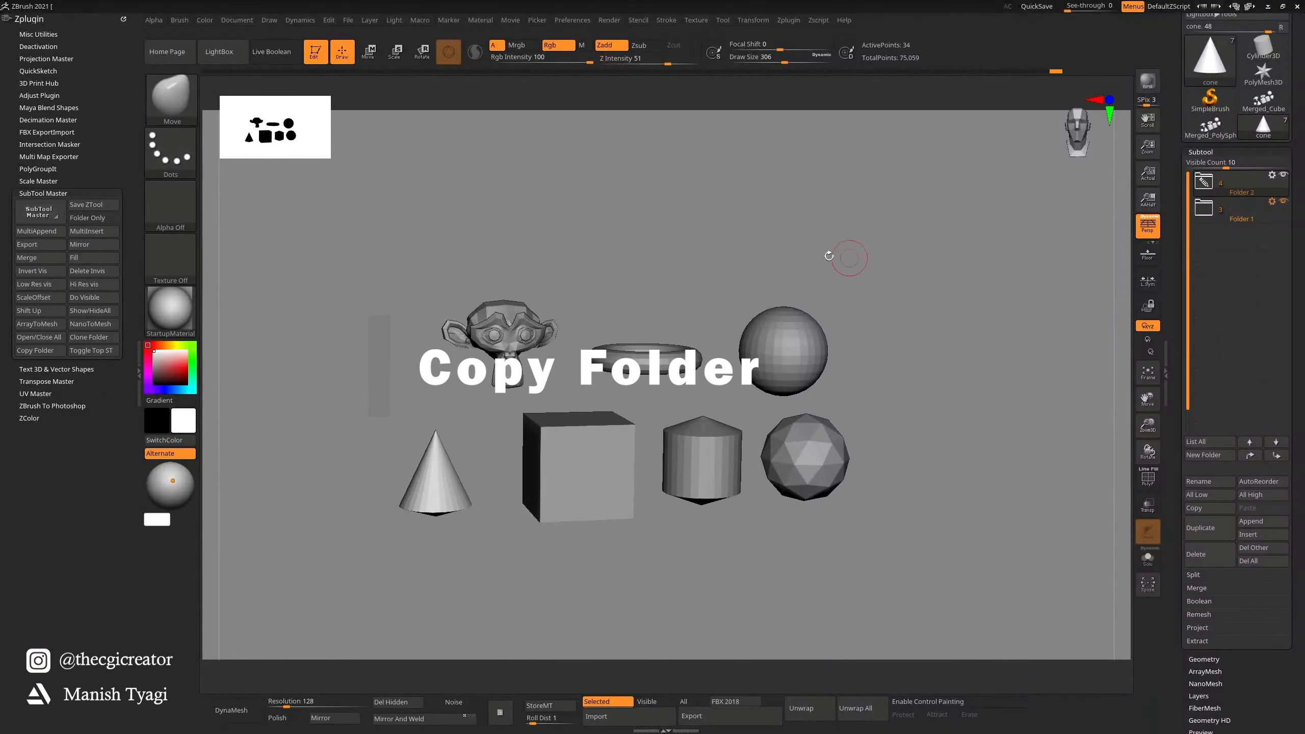
# Step: Select Folder 1 in the subtool list and copy it with Copy Folder
pyautogui.click(1204, 210)
pyautogui.click(1205, 212)
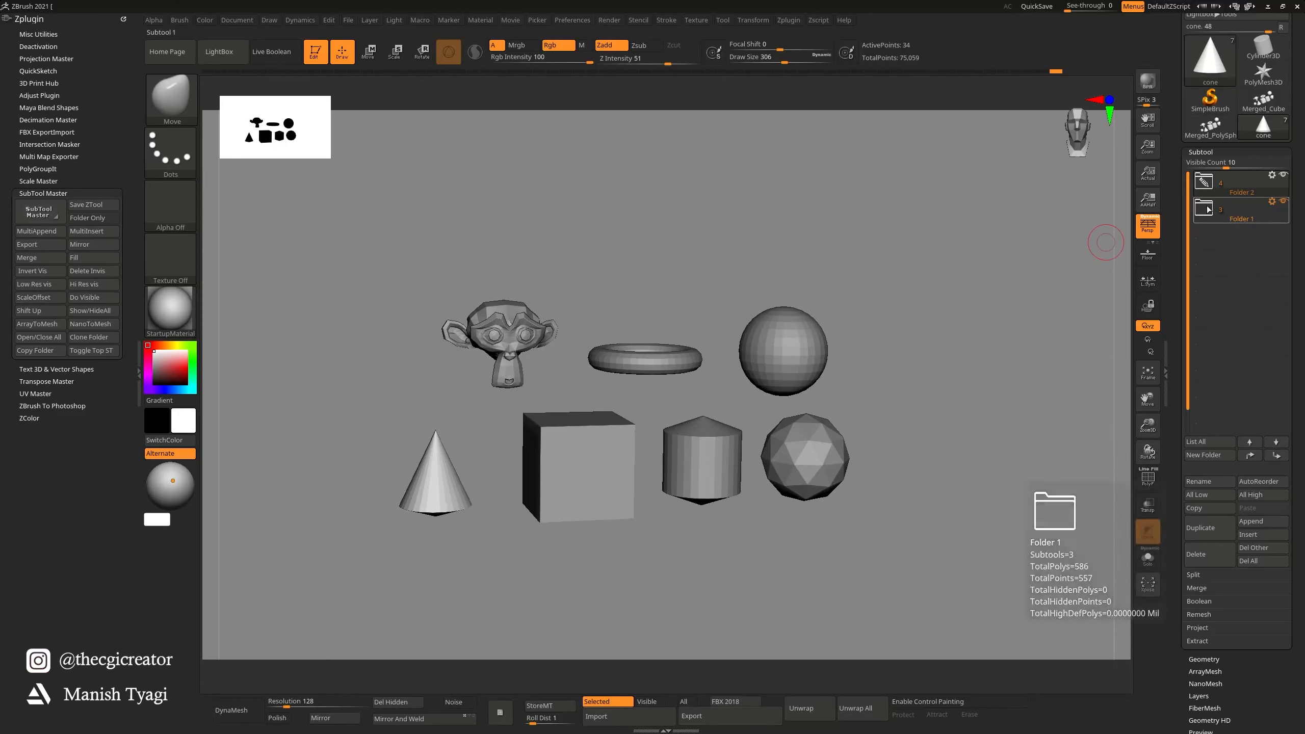
pyautogui.click(1245, 212)
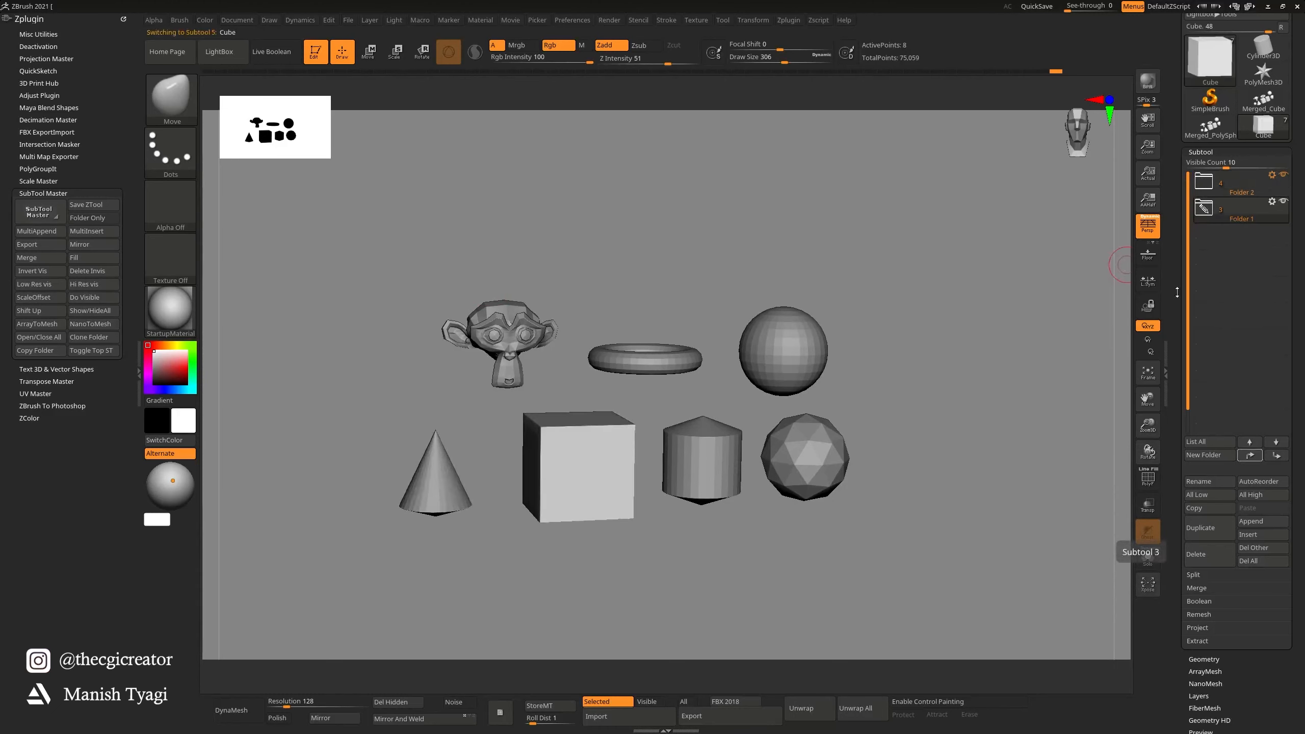
pyautogui.click(41, 351)
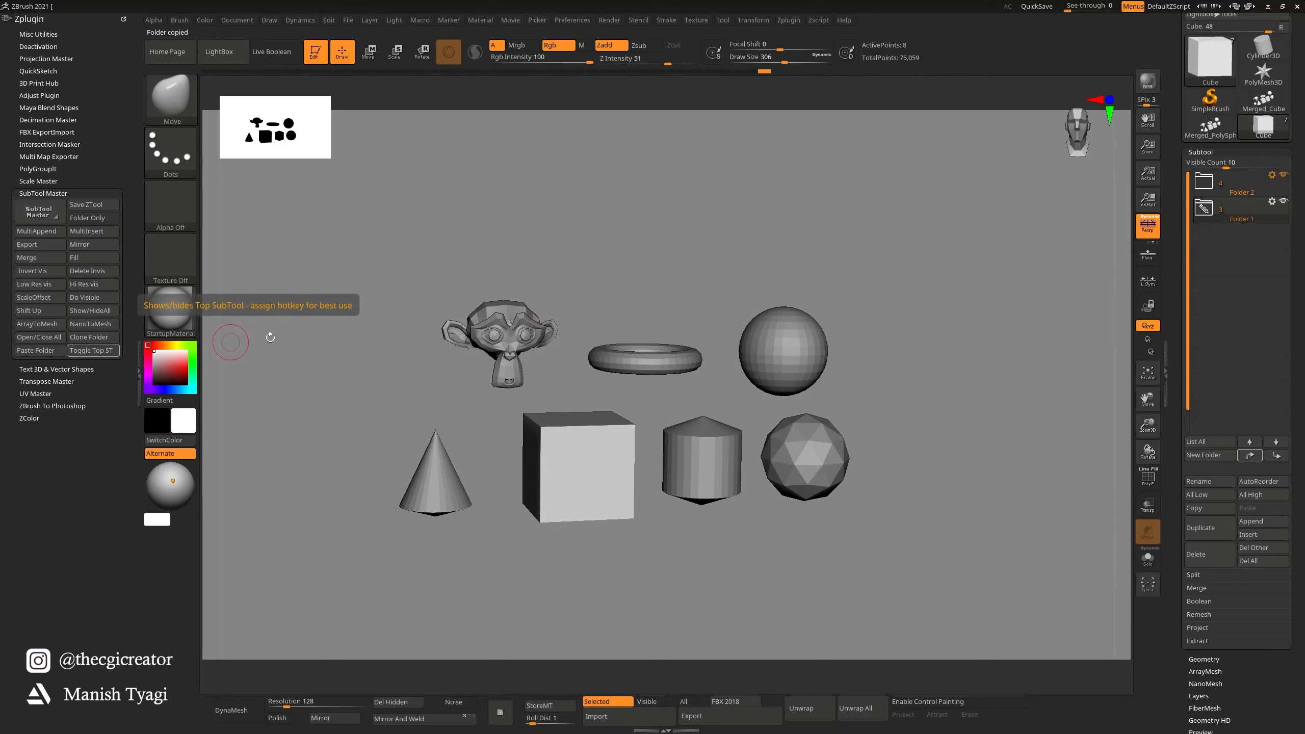
# Step: Switch to the Cylinder3D tool and paste the copied folder into it with Paste Folder
pyautogui.moveTo(1210, 77)
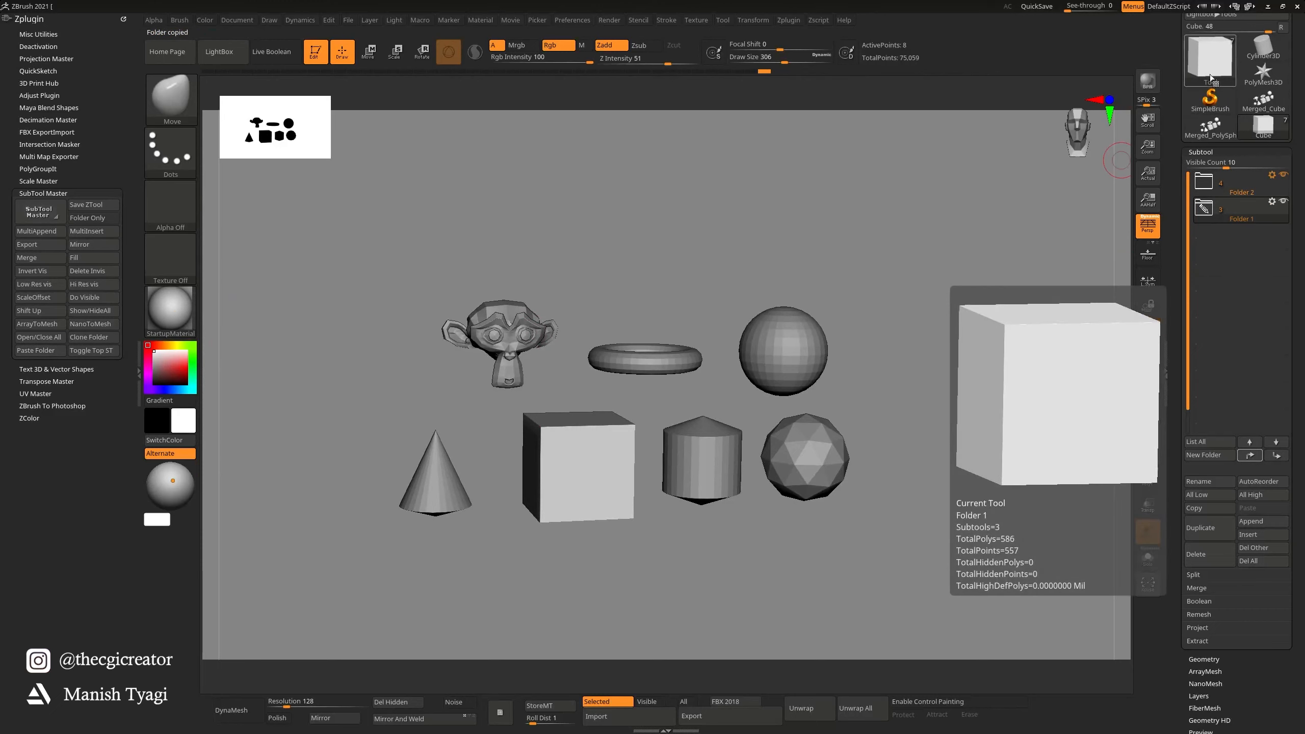
pyautogui.click(1264, 49)
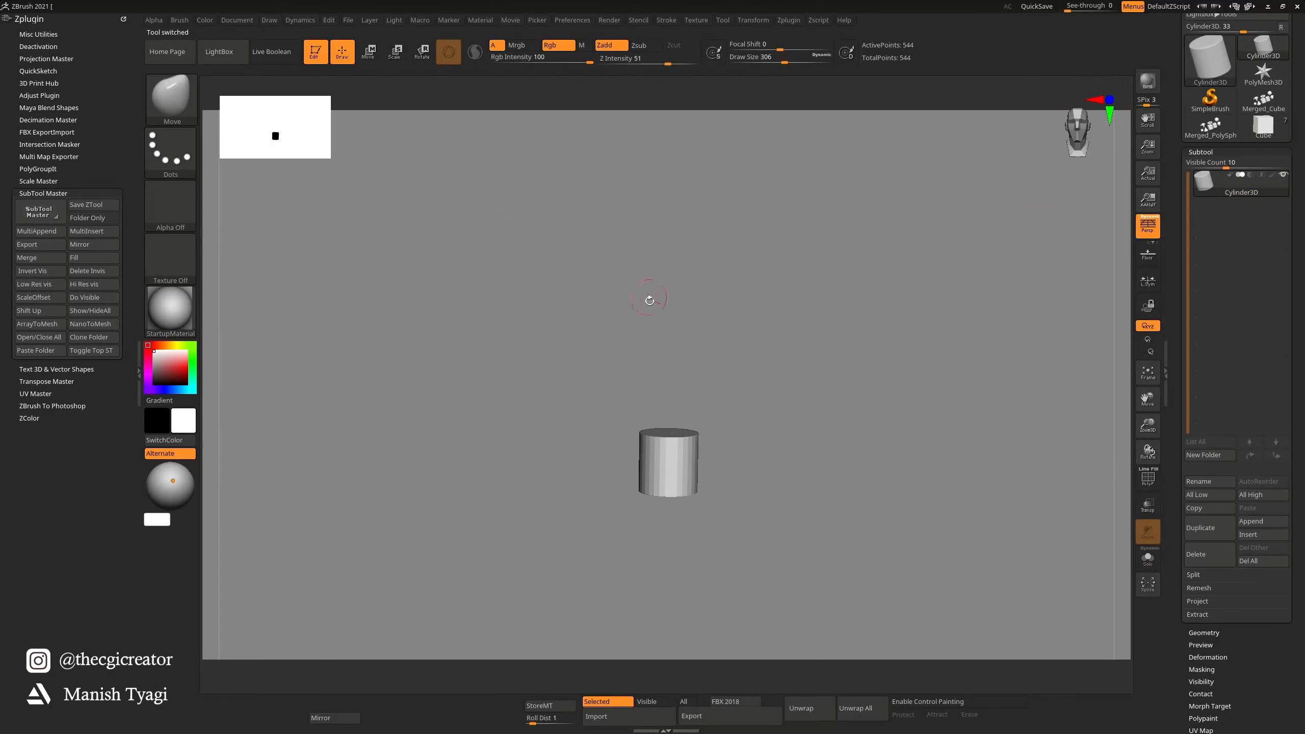
pyautogui.click(37, 351)
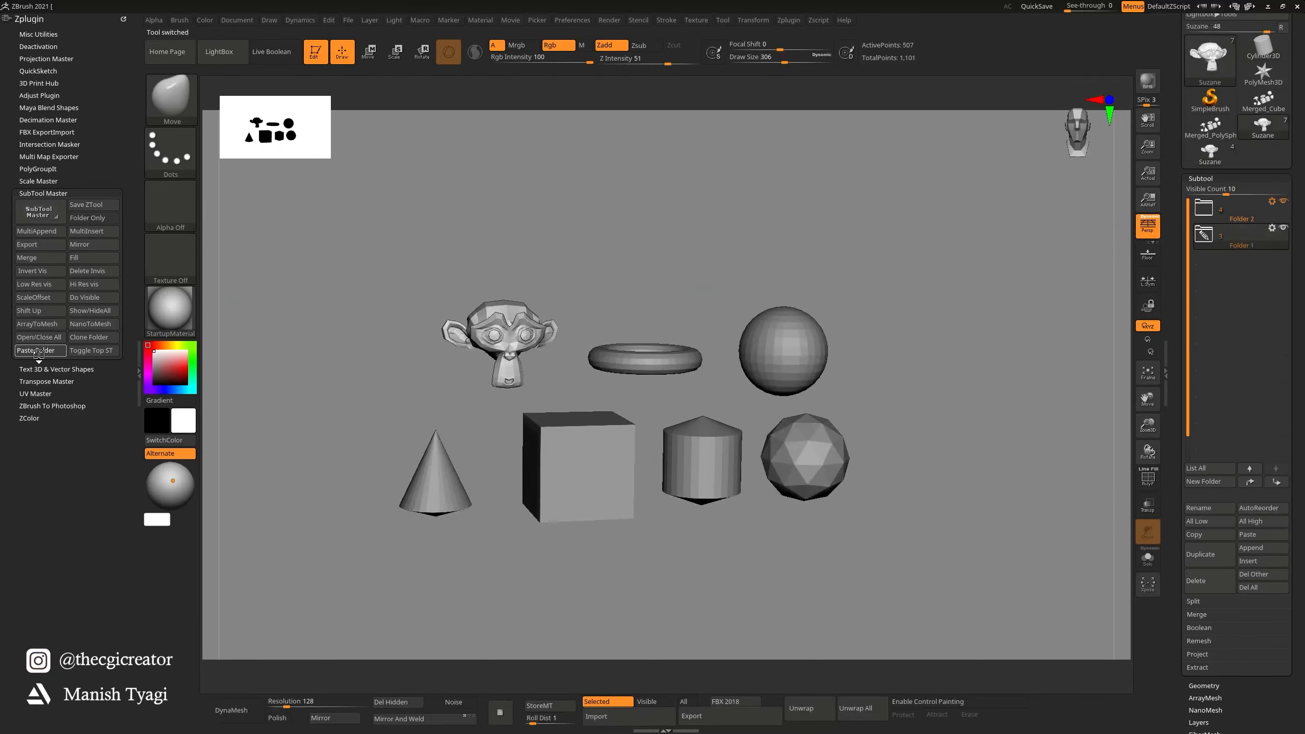
pyautogui.moveTo(1217, 325)
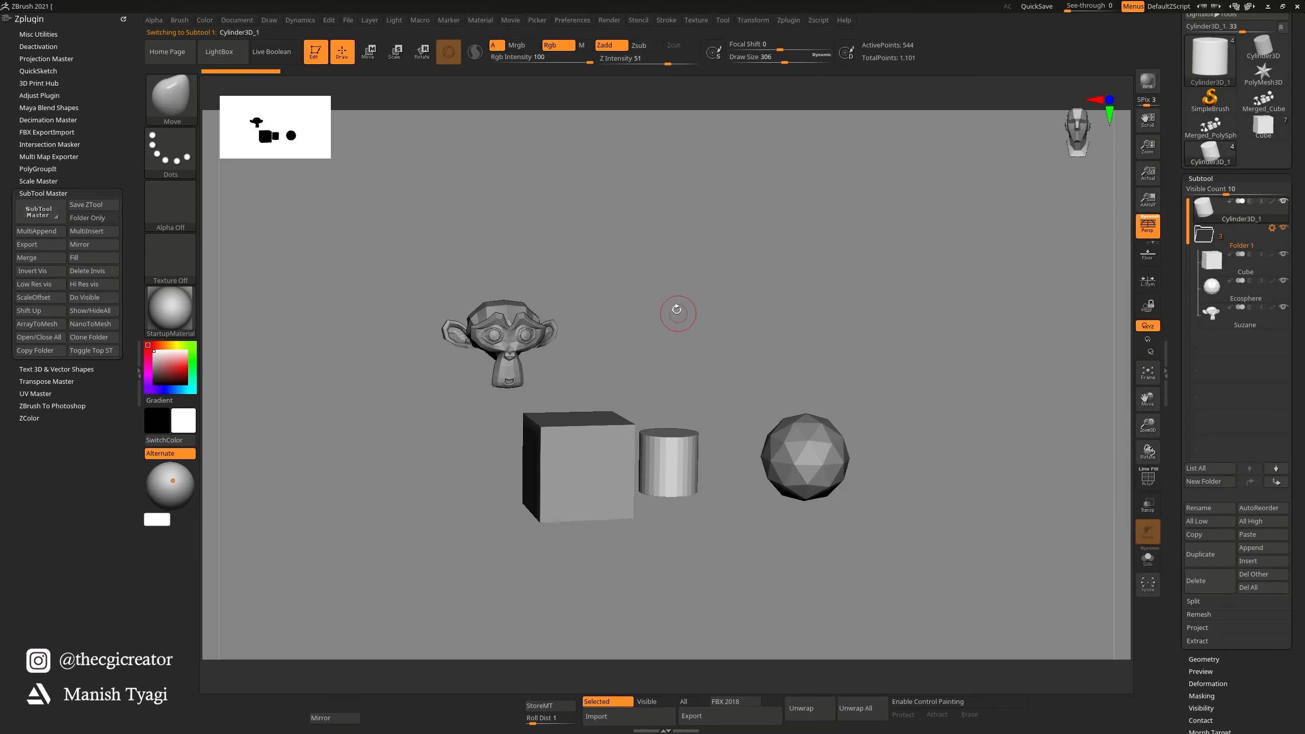
pyautogui.moveTo(676, 309); pyautogui.dragTo(722, 322)
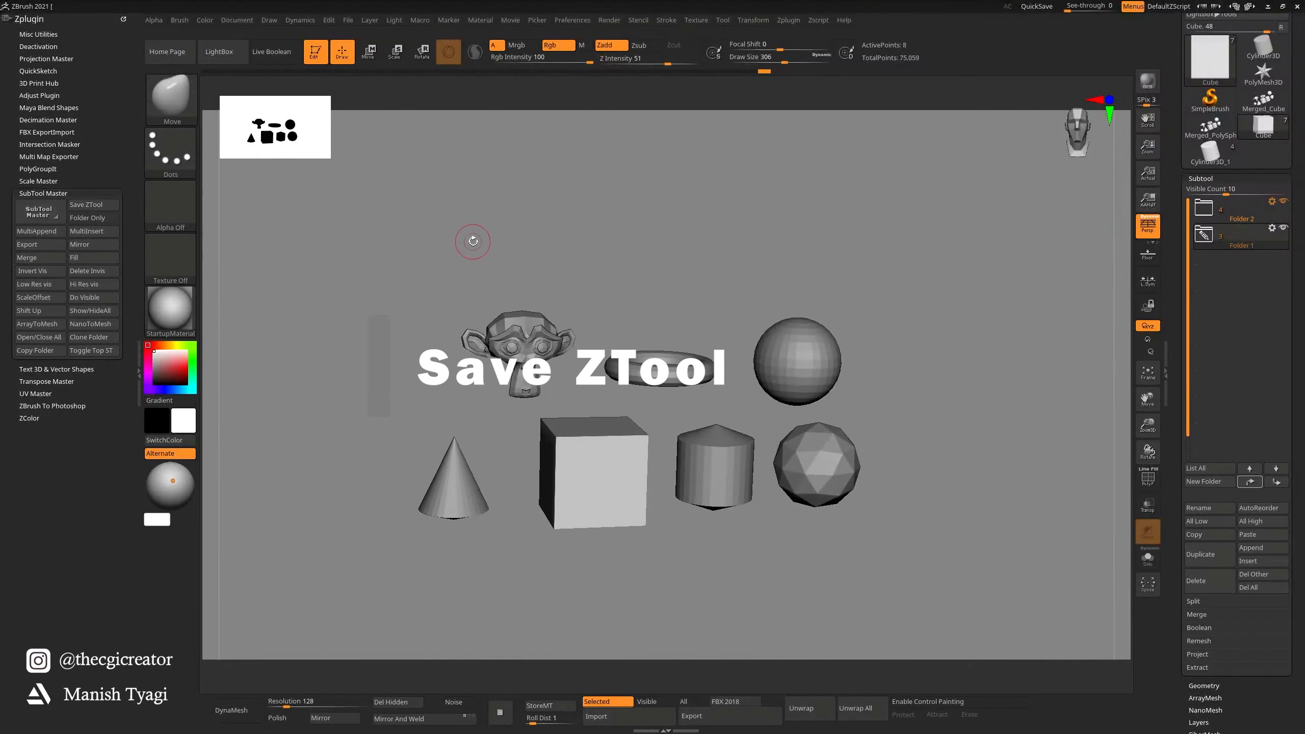
# Step: Select the Suzane head, start Save ZTool and review the file formats available for saving
pyautogui.keyDown('alt'); pyautogui.click(515, 321); pyautogui.keyUp('alt')
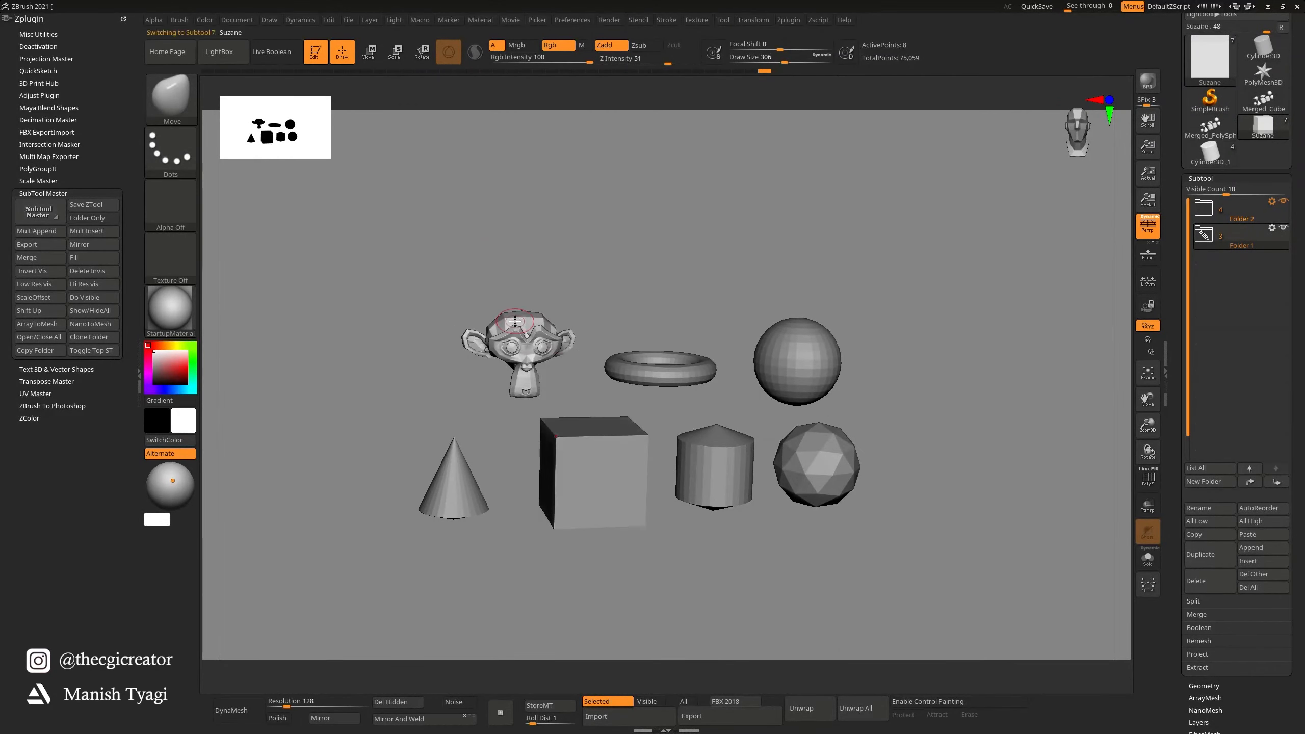
pyautogui.click(113, 204)
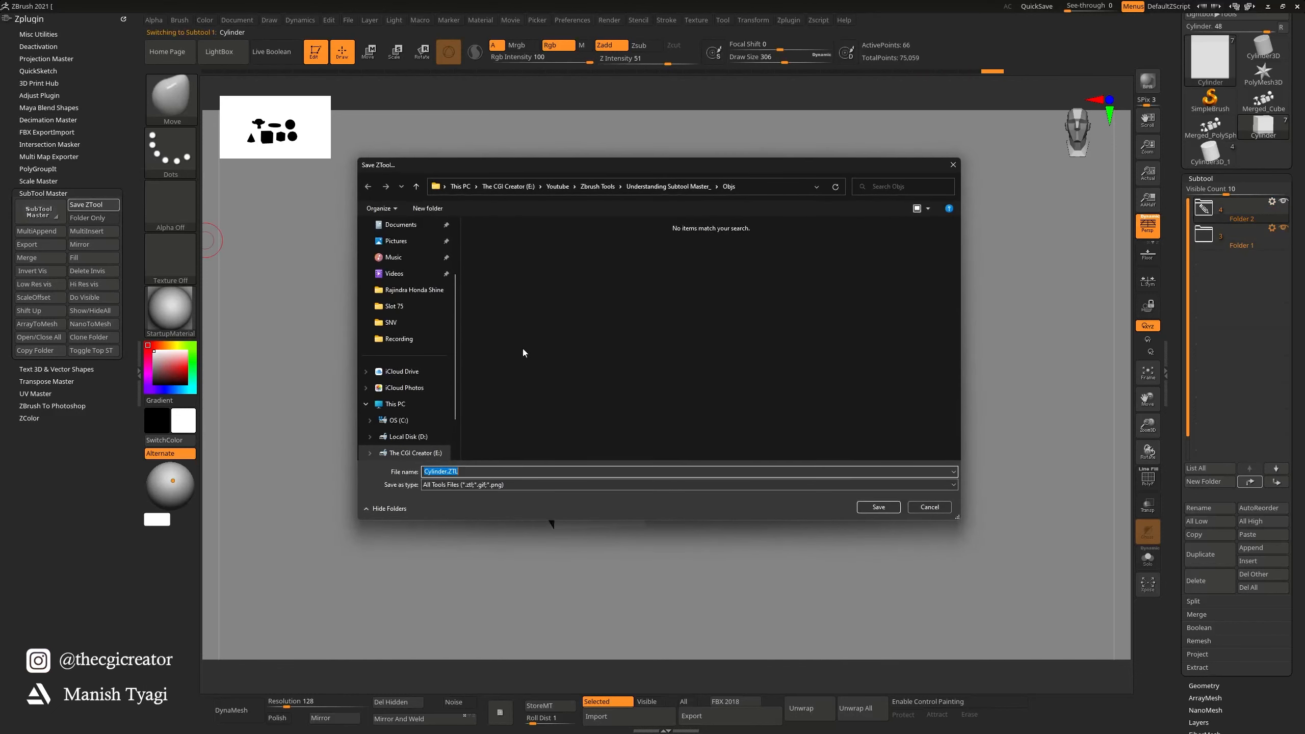
pyautogui.click(494, 484)
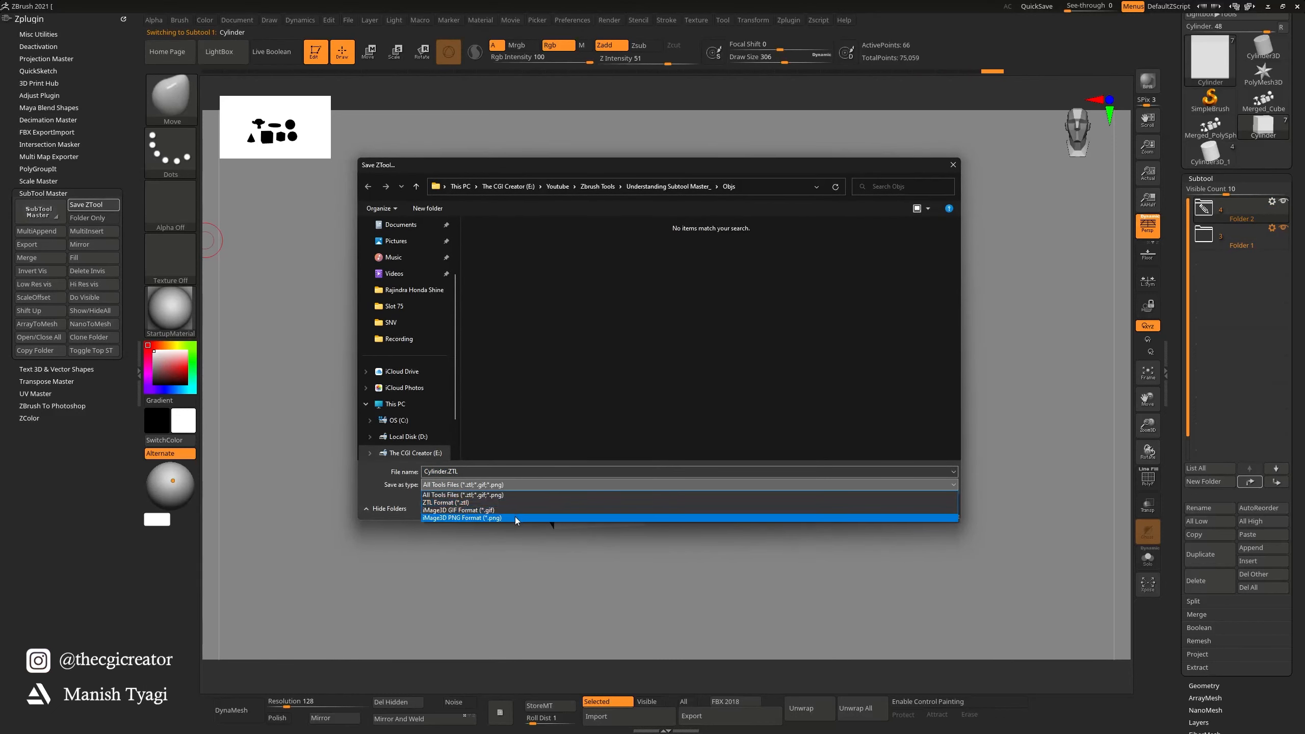
pyautogui.click(559, 415)
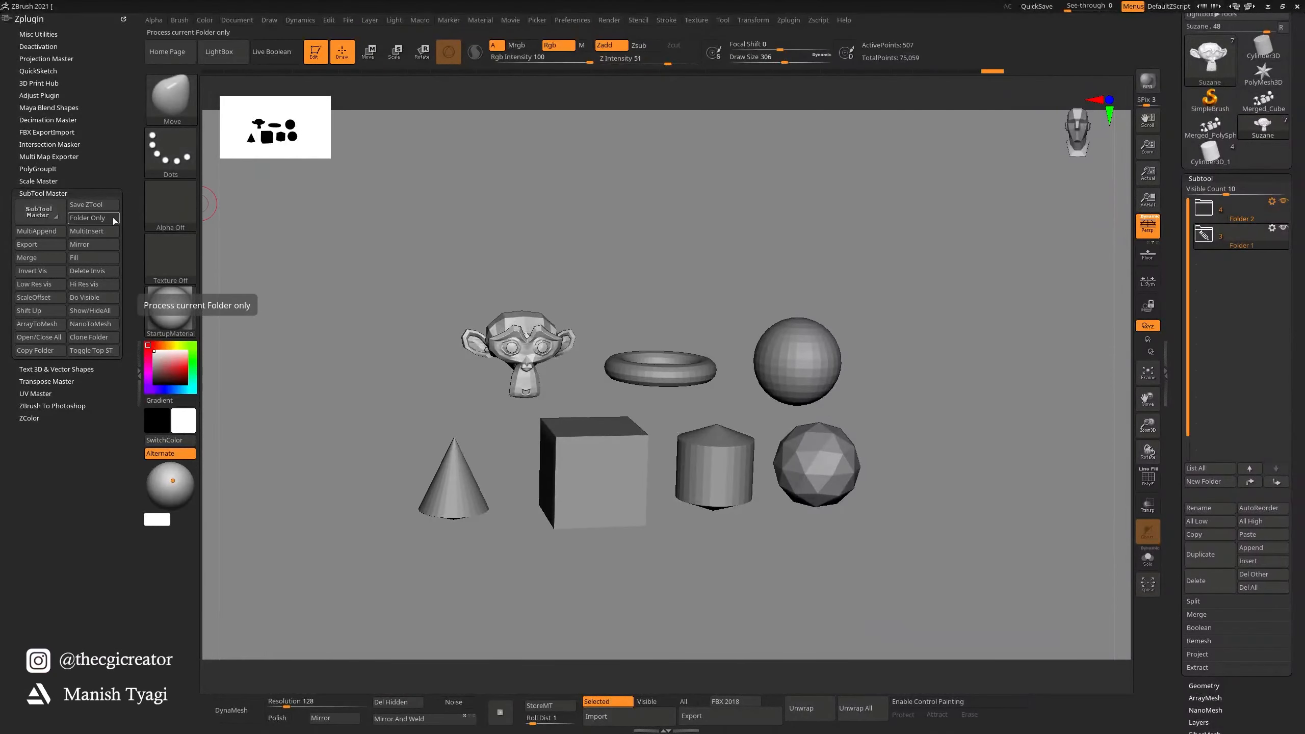
# Step: Enable Folder Only and MultiAppend the Objs folder from Understanding Subtool Master_, and check the appended folder's contents
pyautogui.click(114, 221)
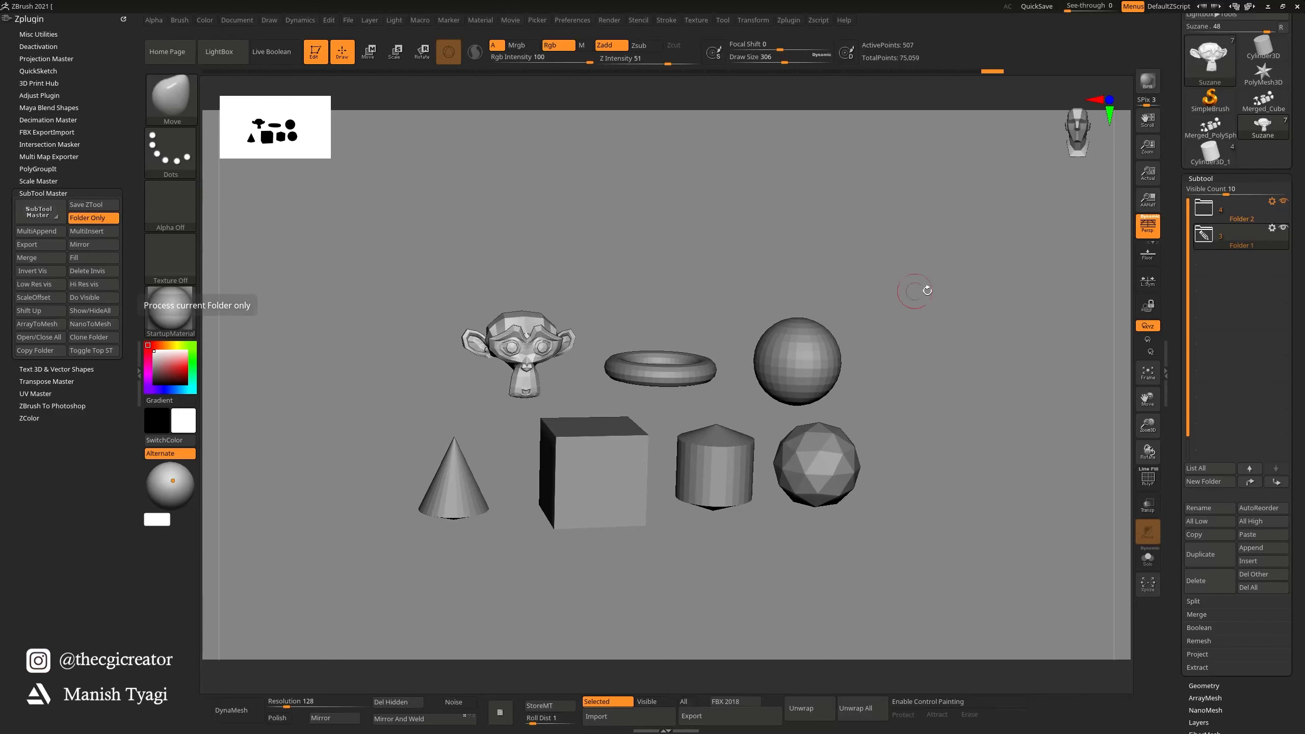
pyautogui.click(49, 231)
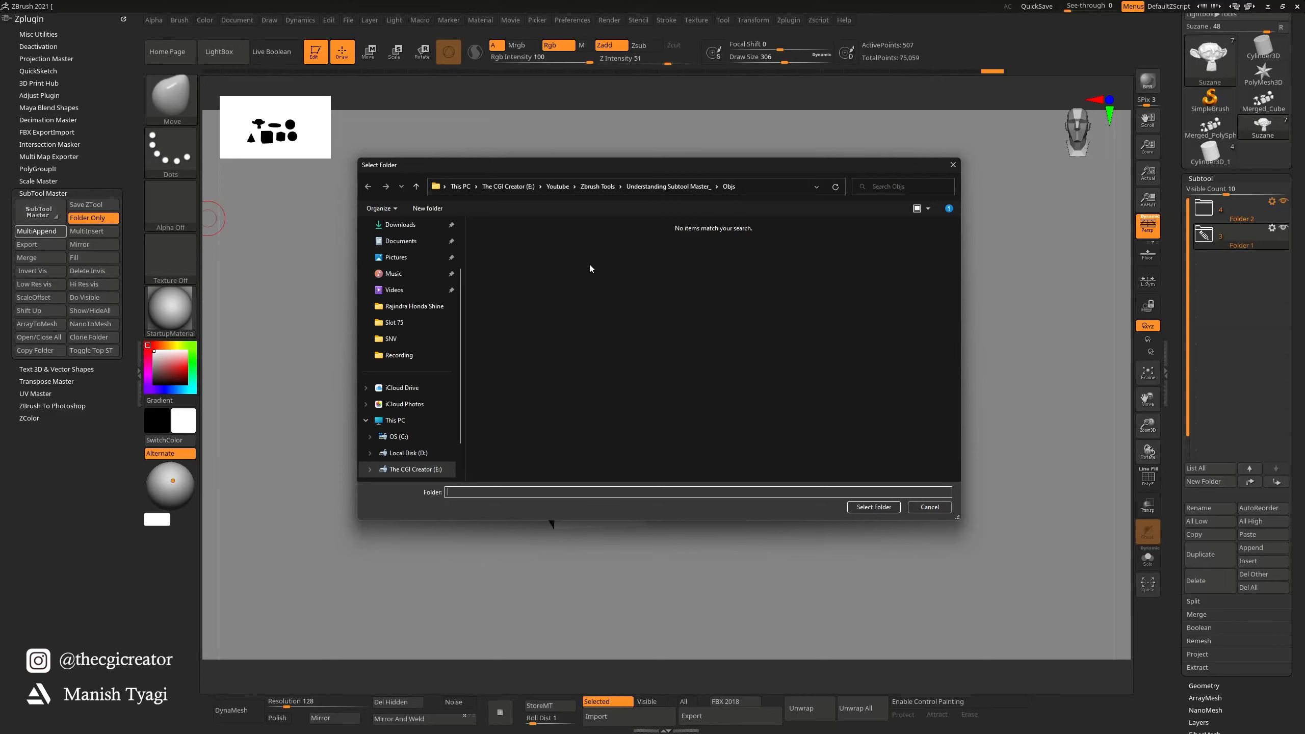
pyautogui.click(665, 191)
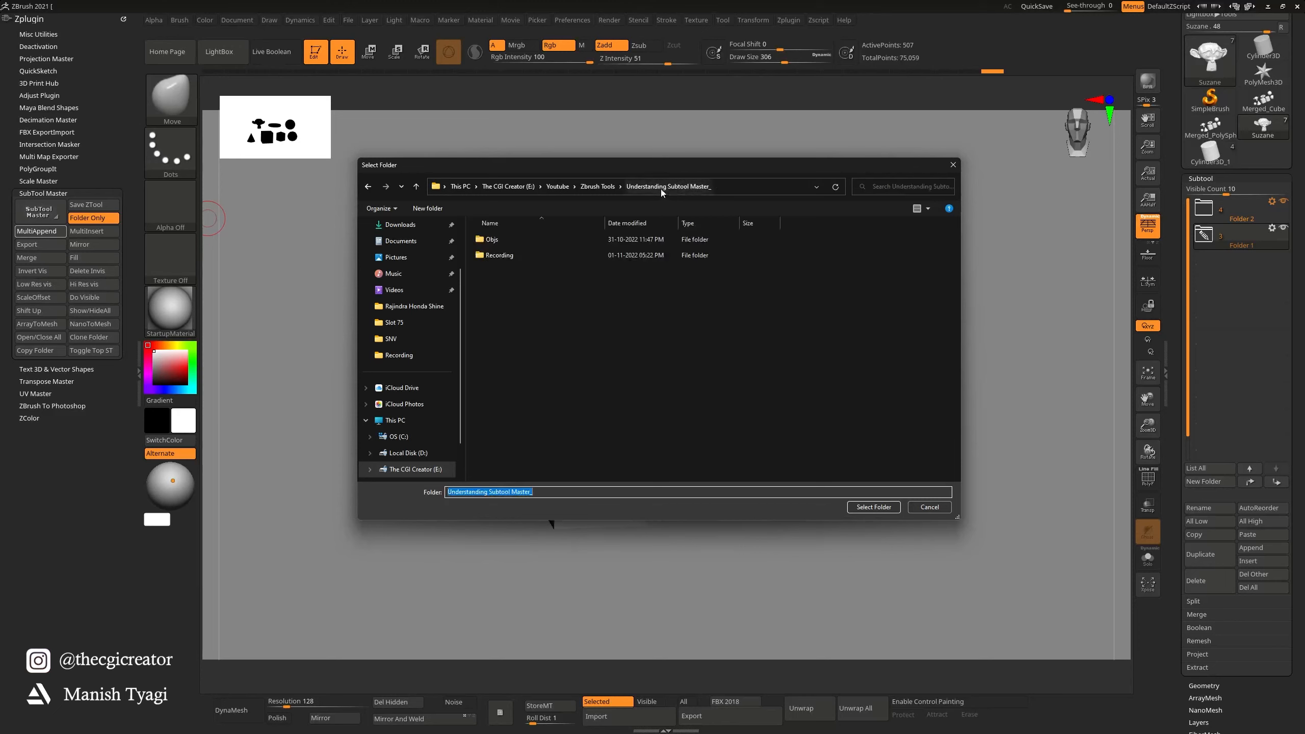
pyautogui.doubleClick(509, 240)
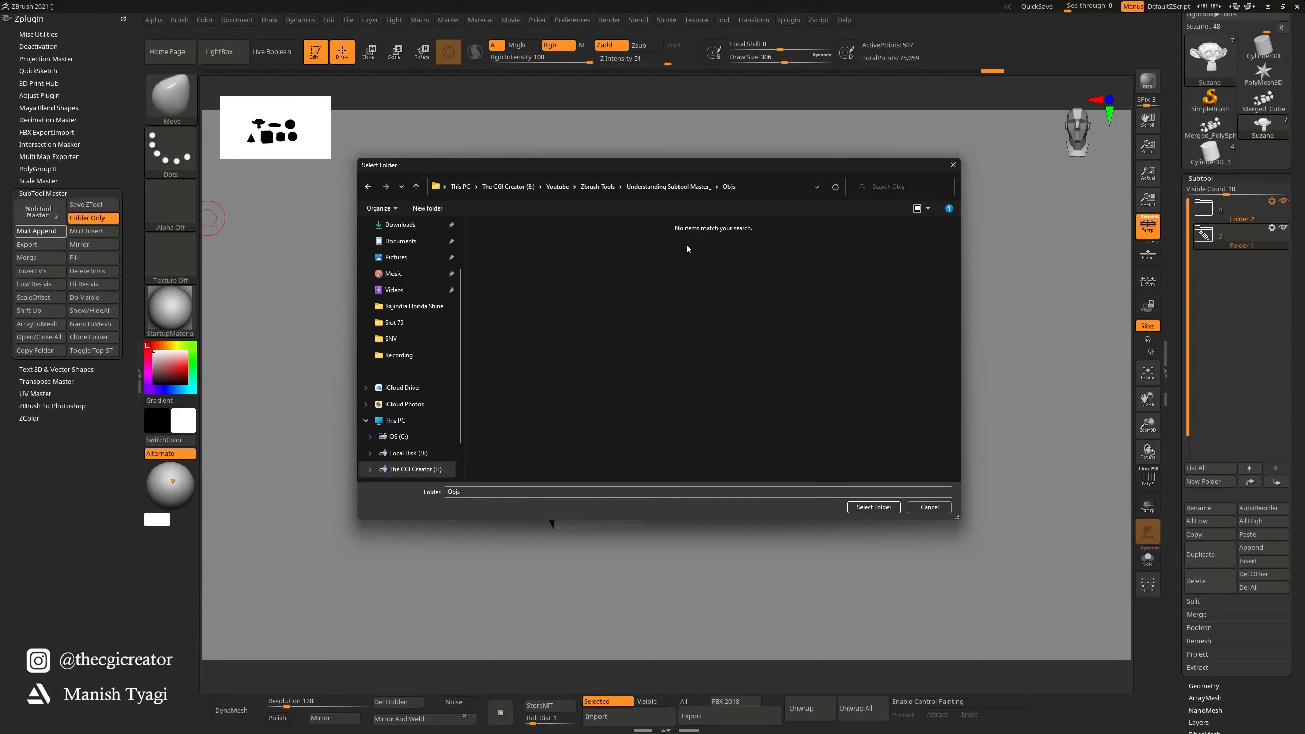
pyautogui.click(873, 506)
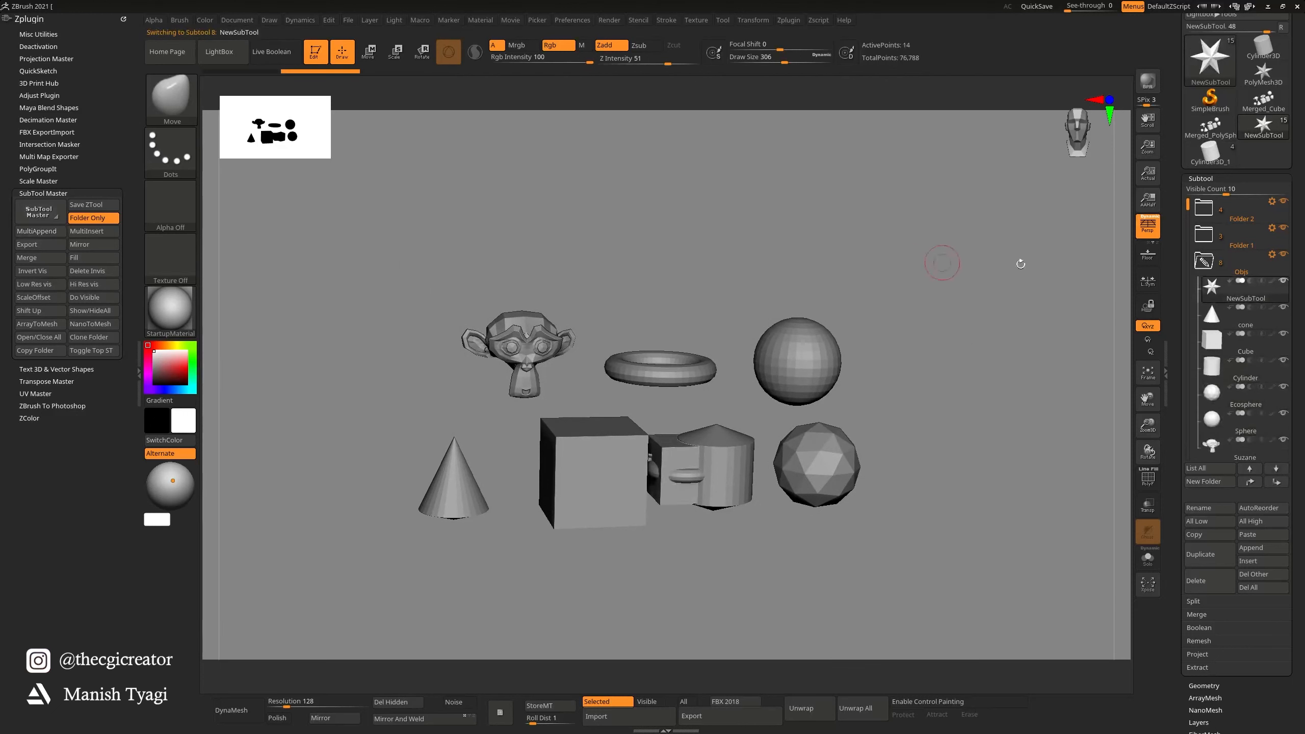
pyautogui.click(1207, 259)
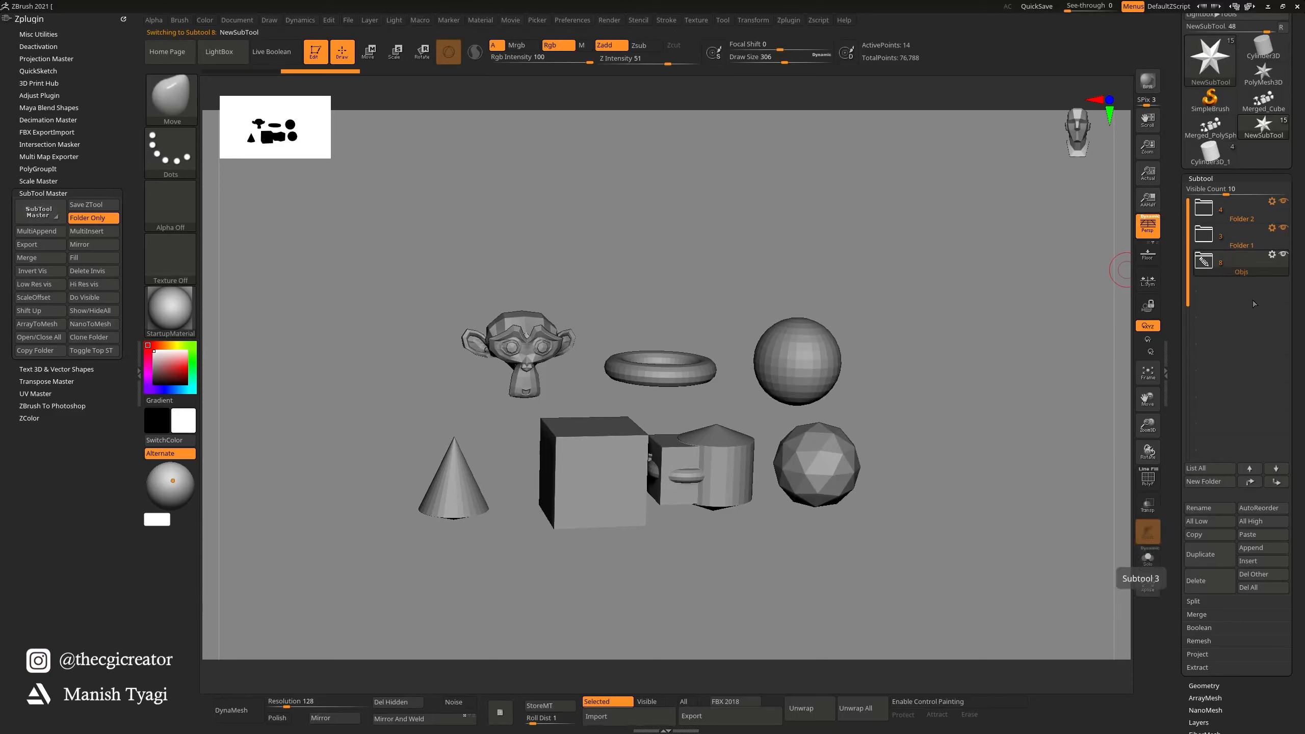
pyautogui.click(1222, 269)
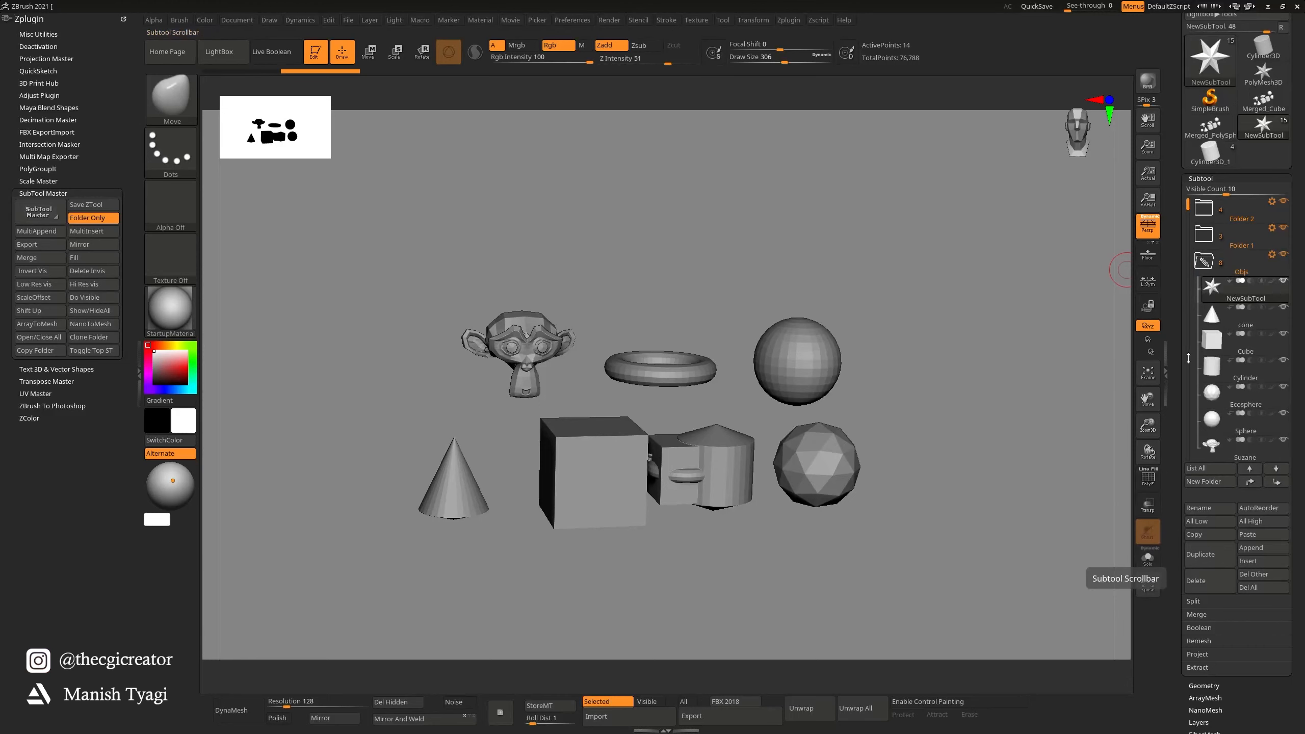
pyautogui.moveTo(1188, 355); pyautogui.dragTo(1187, 213)
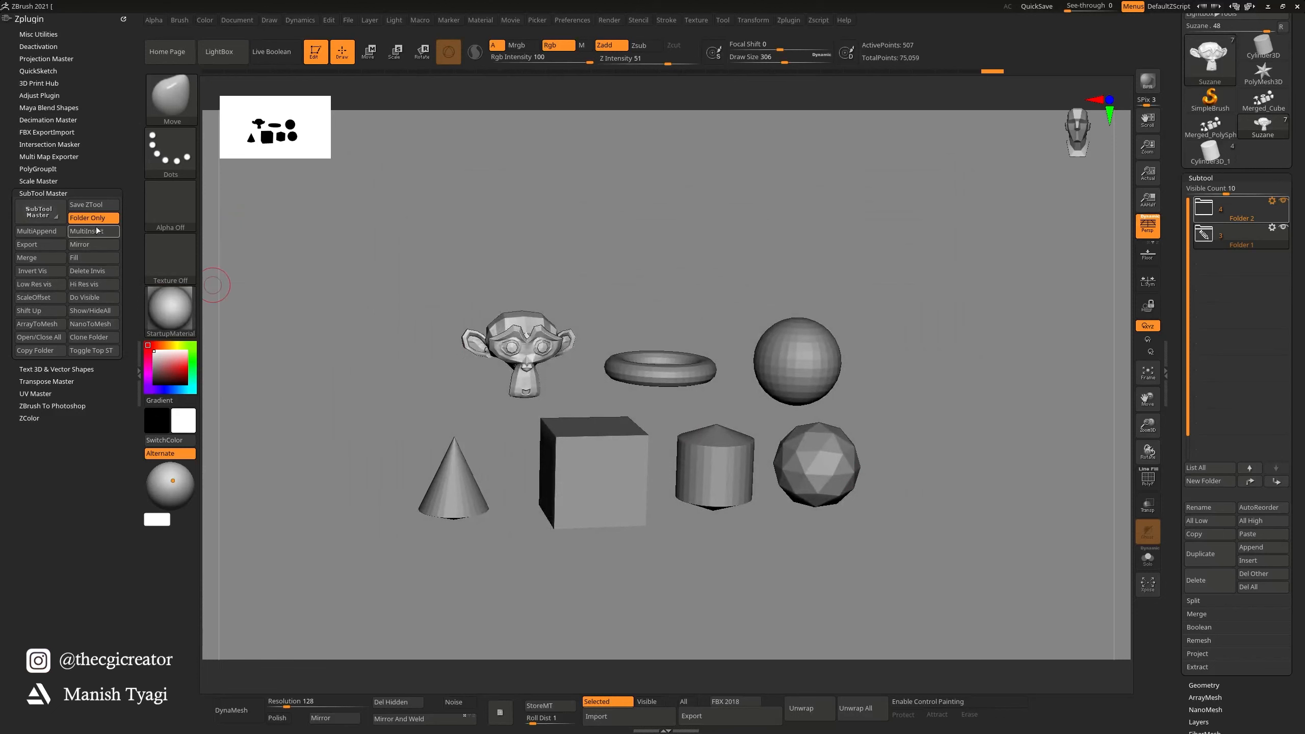
# Step: Disable Folder Only and MultiInsert the cone, Cube, Cylinder, Ecosphere, Sphere, Suzane and Torus OBJ files, splitting nonstandard polygons into symmetrical triangles only
pyautogui.click(92, 217)
pyautogui.click(102, 230)
pyautogui.moveTo(498, 302); pyautogui.dragTo(887, 249)
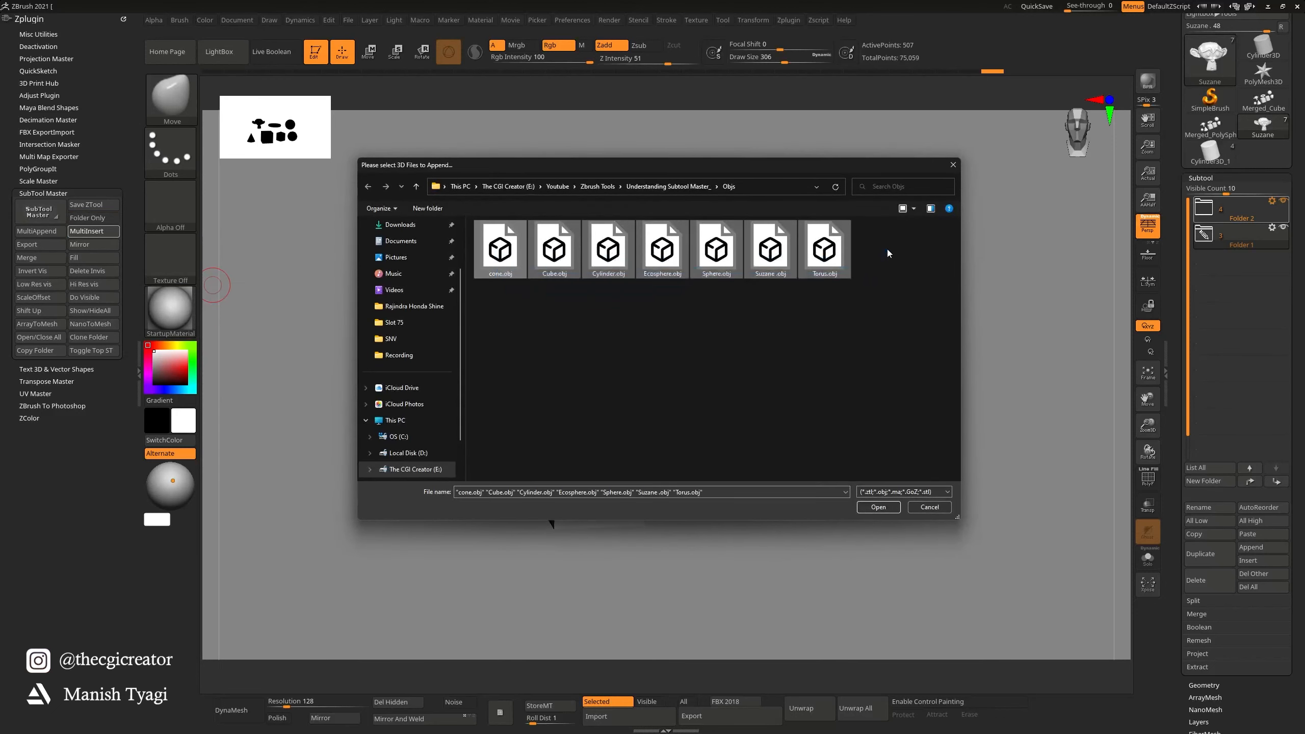
pyautogui.click(879, 506)
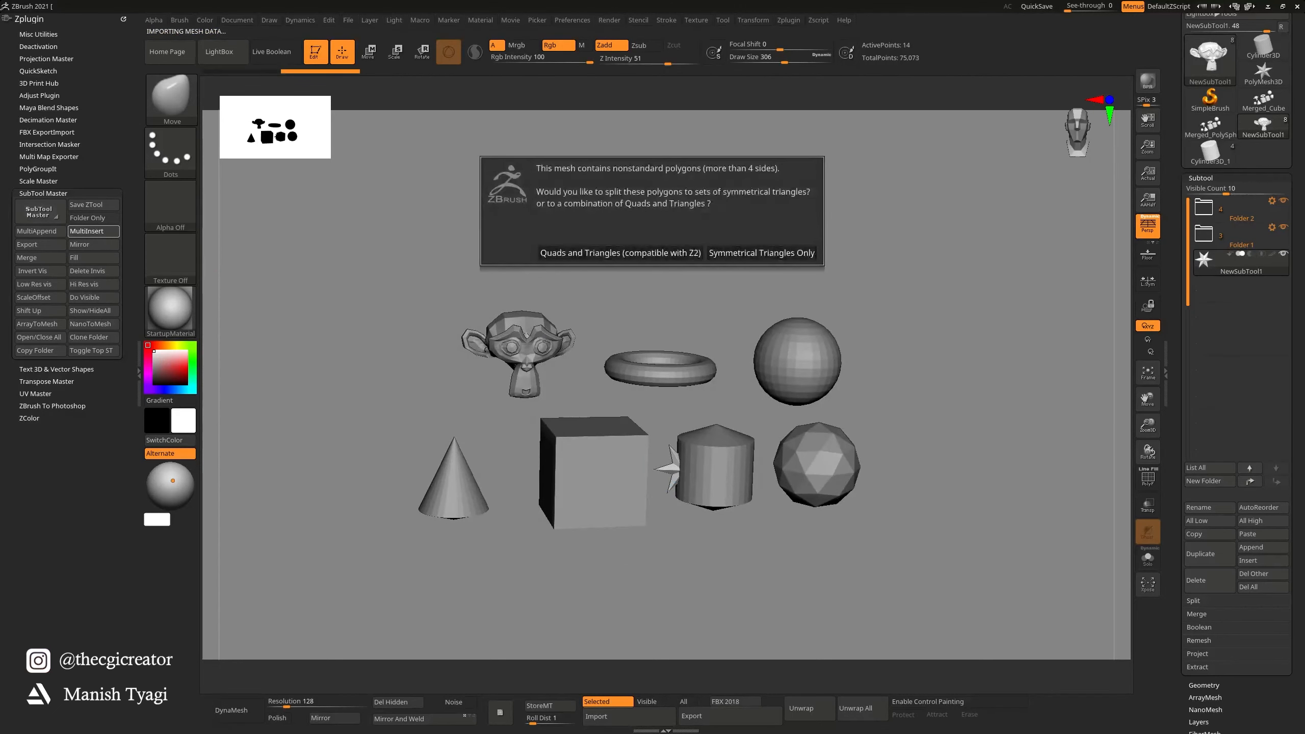
pyautogui.click(751, 256)
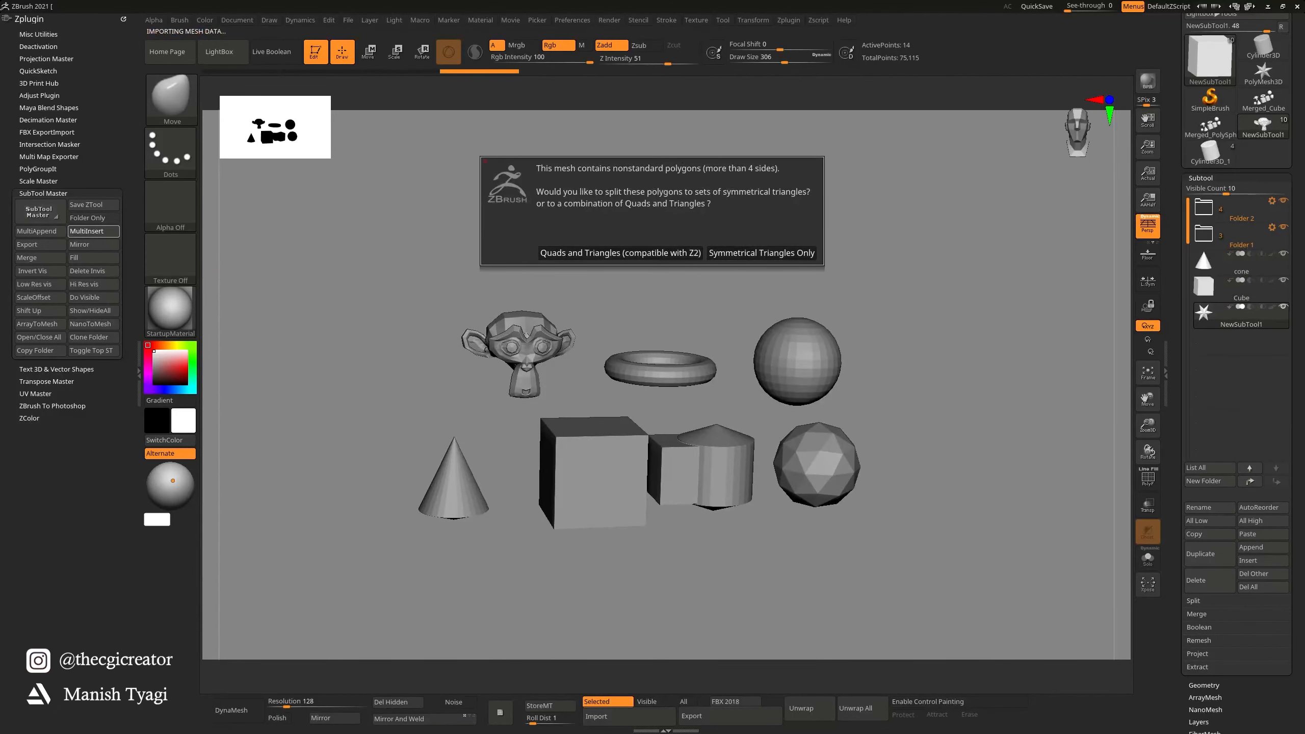
pyautogui.click(776, 253)
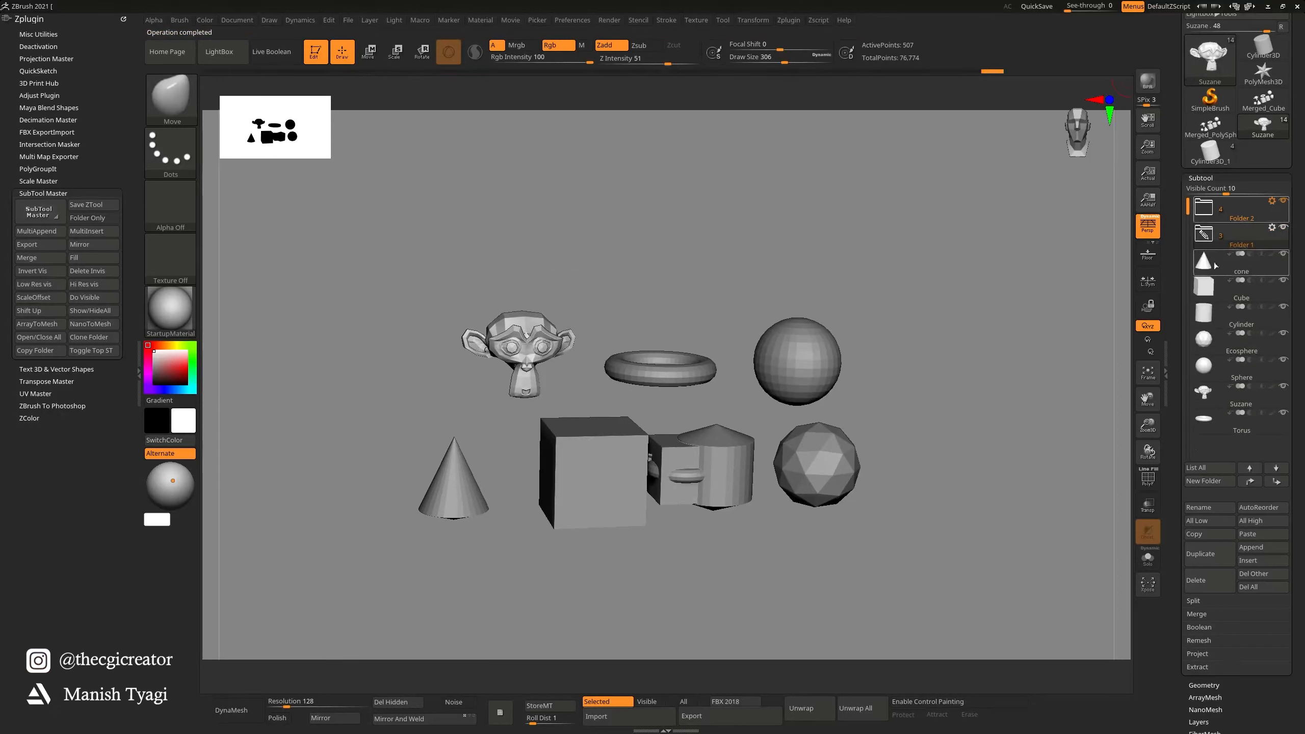
# Step: Examine the inserted subtools below Folder 1 one by one, from the cone down to the Torus
pyautogui.click(1203, 240)
pyautogui.click(1203, 237)
pyautogui.click(1205, 266)
pyautogui.click(1207, 291)
pyautogui.click(1206, 319)
pyautogui.click(1206, 343)
pyautogui.click(1206, 371)
pyautogui.click(1207, 399)
pyautogui.click(1209, 426)
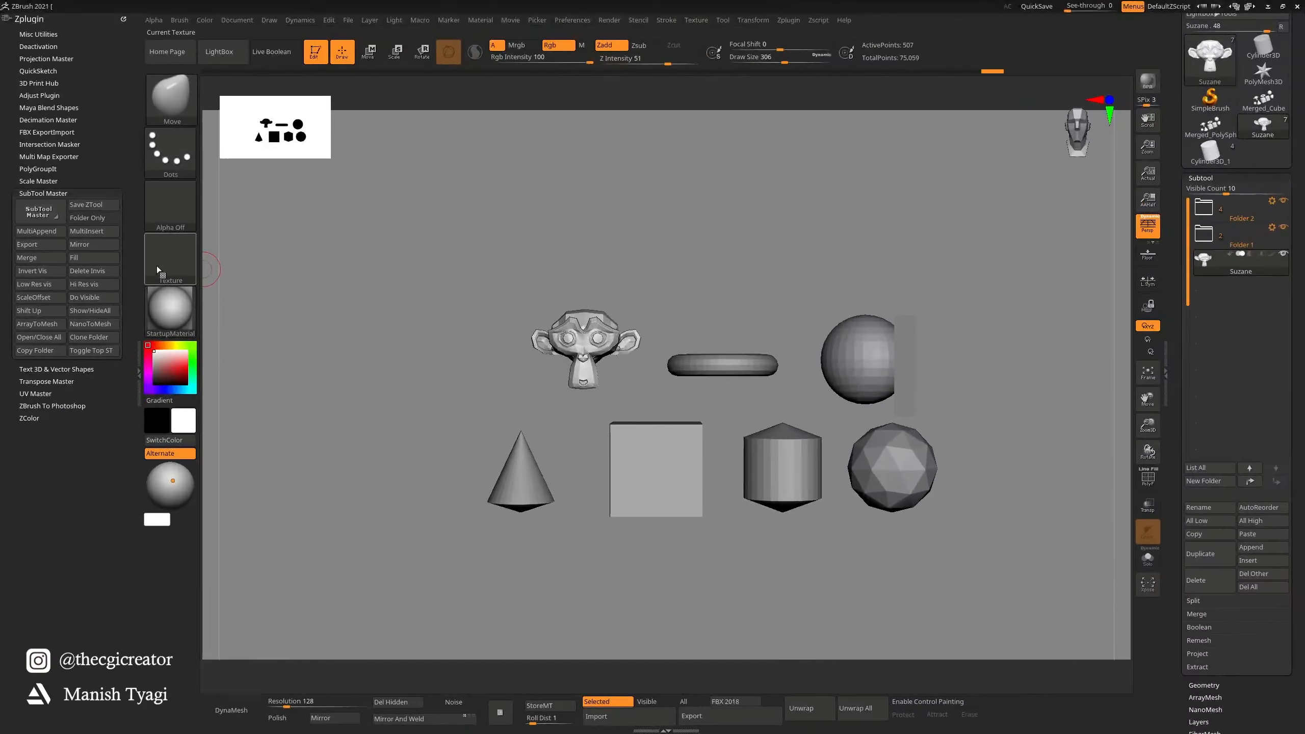
# Step: Mirror the Suzane head along the X axis with Merge into one SubTool, and undo the mirror
pyautogui.click(96, 245)
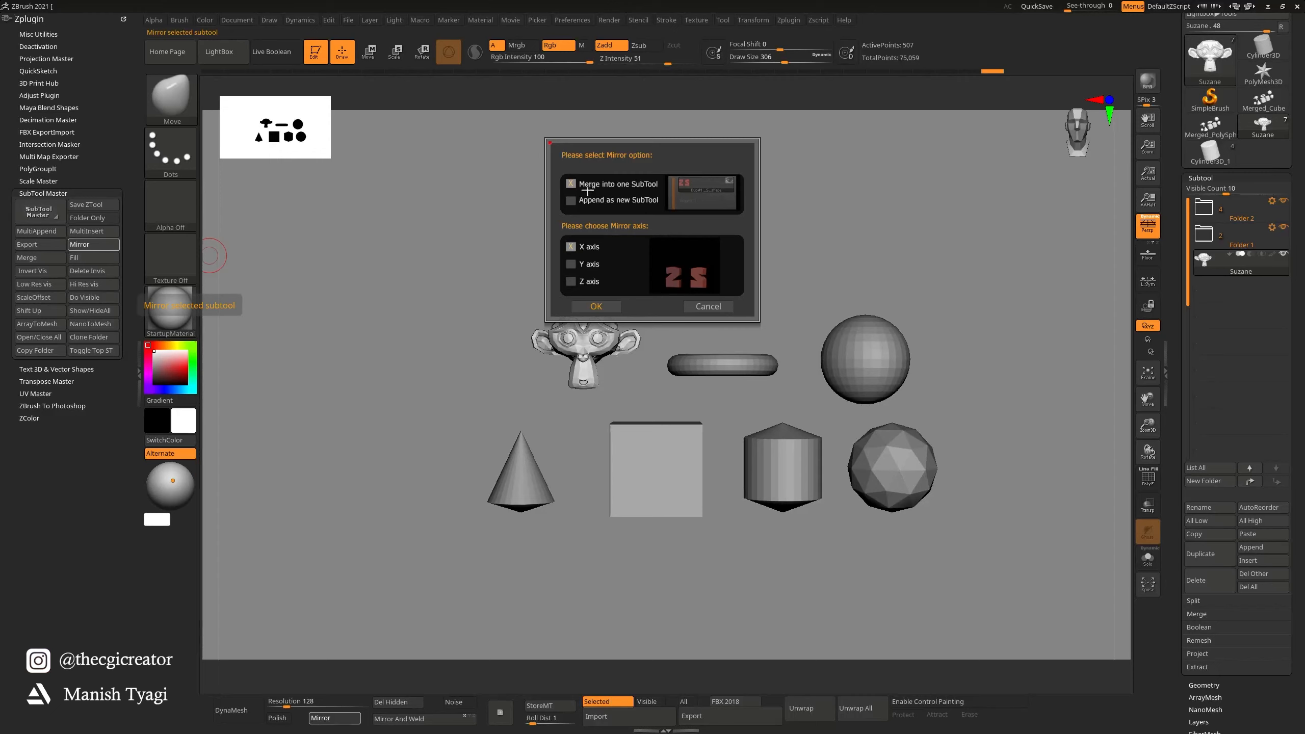
pyautogui.click(596, 306)
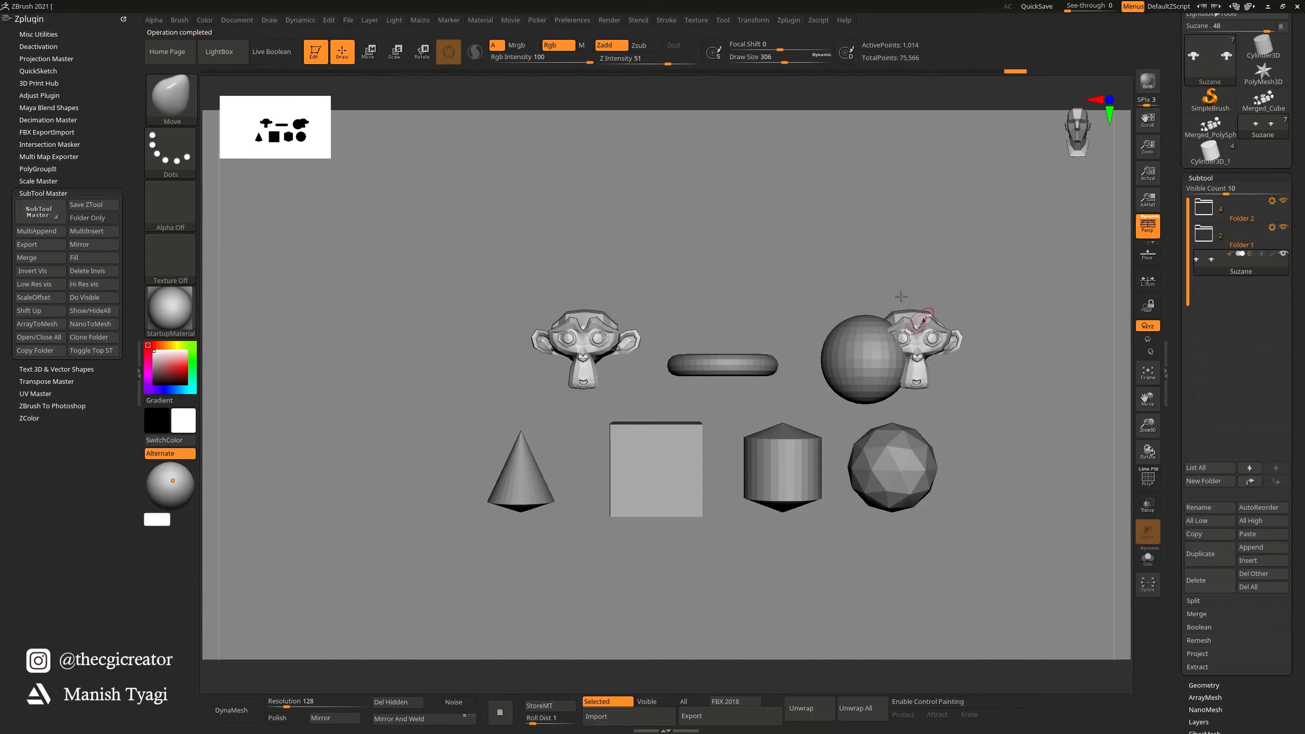
pyautogui.keyDown('alt'); pyautogui.moveTo(845, 260); pyautogui.dragTo(804, 259); pyautogui.keyUp('alt')
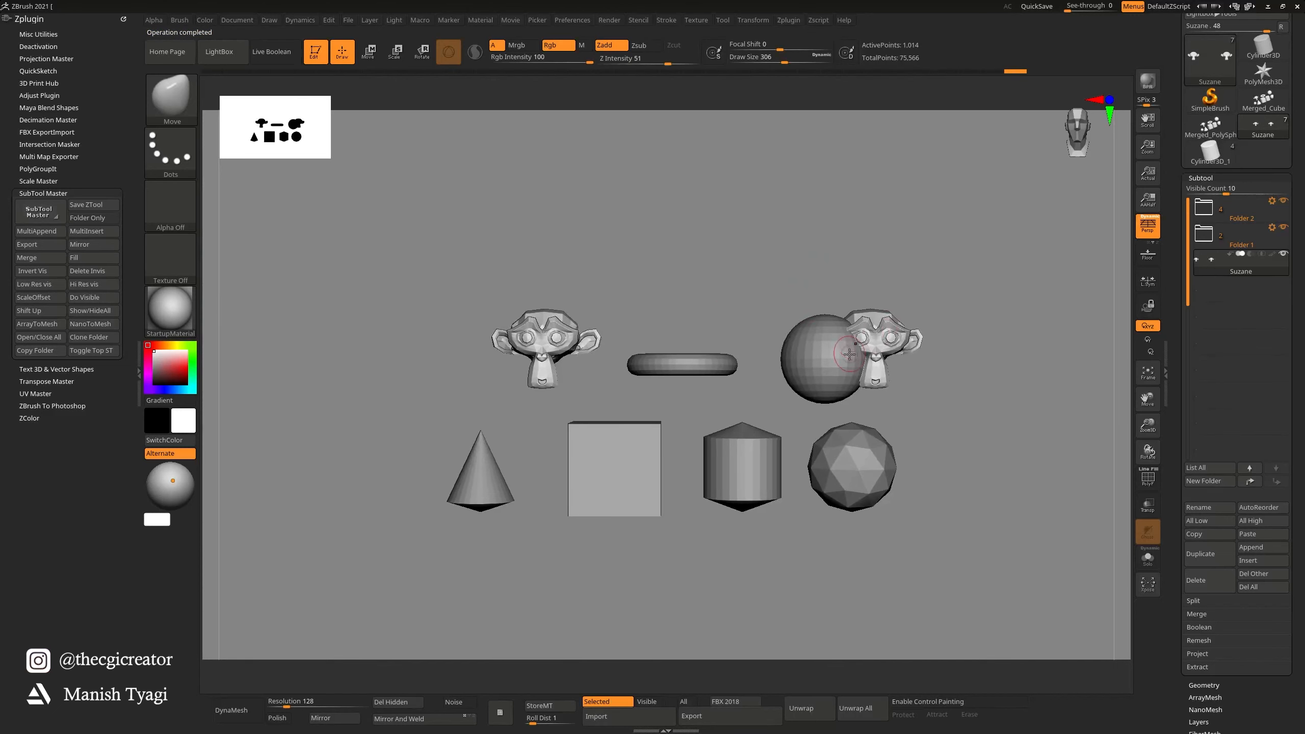
pyautogui.hotkey('ctrl', 'z')
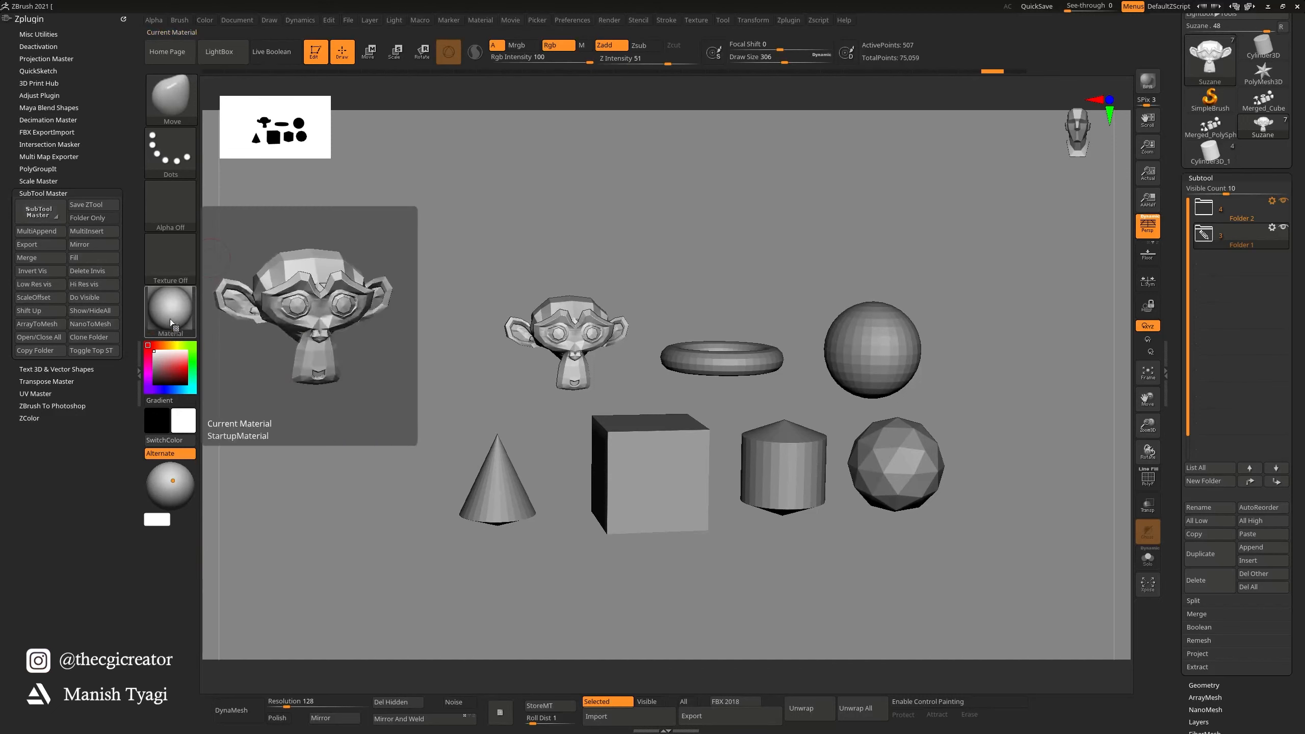
# Step: Set the current material to Gold
pyautogui.click(174, 306)
pyautogui.click(623, 367)
pyautogui.moveTo(623, 368); pyautogui.dragTo(622, 261)
# Step: Turn on dynamic subdivision for the Suzane head and open the SubTool Master Fill options for the visible subtools
pyautogui.press('d')
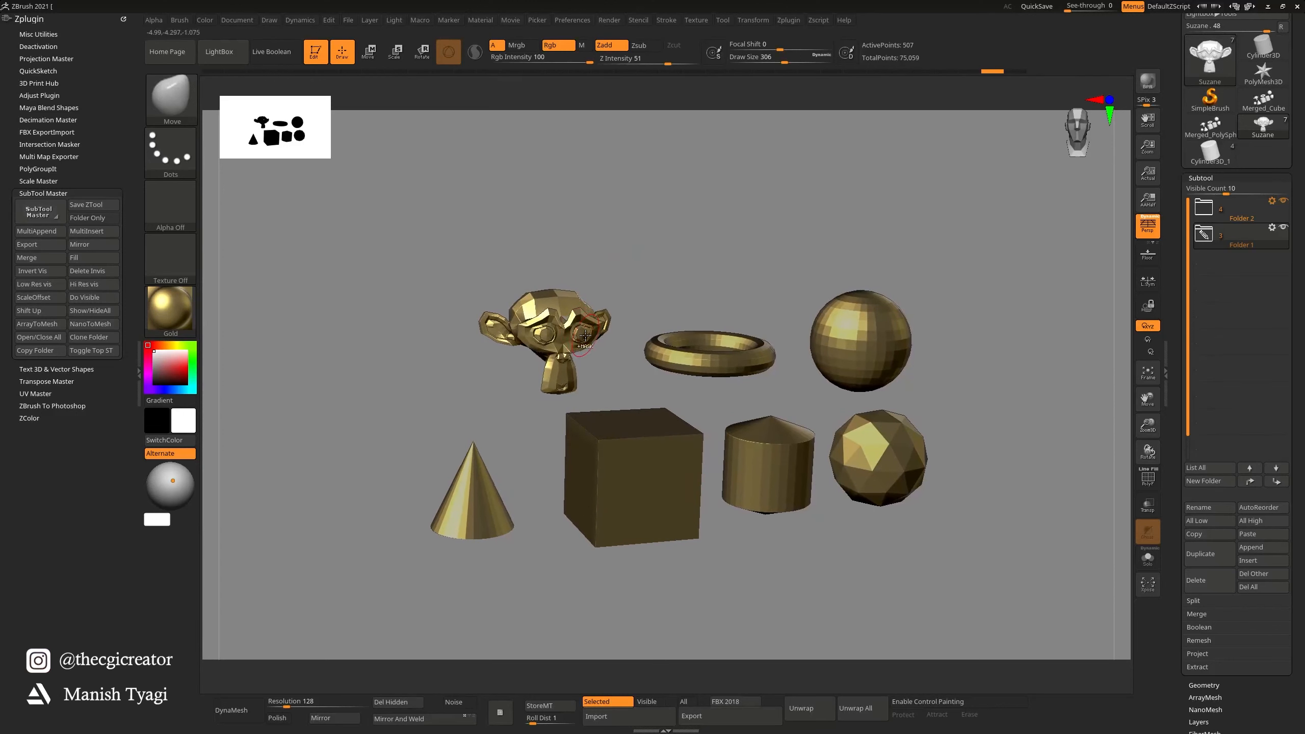
pyautogui.click(108, 257)
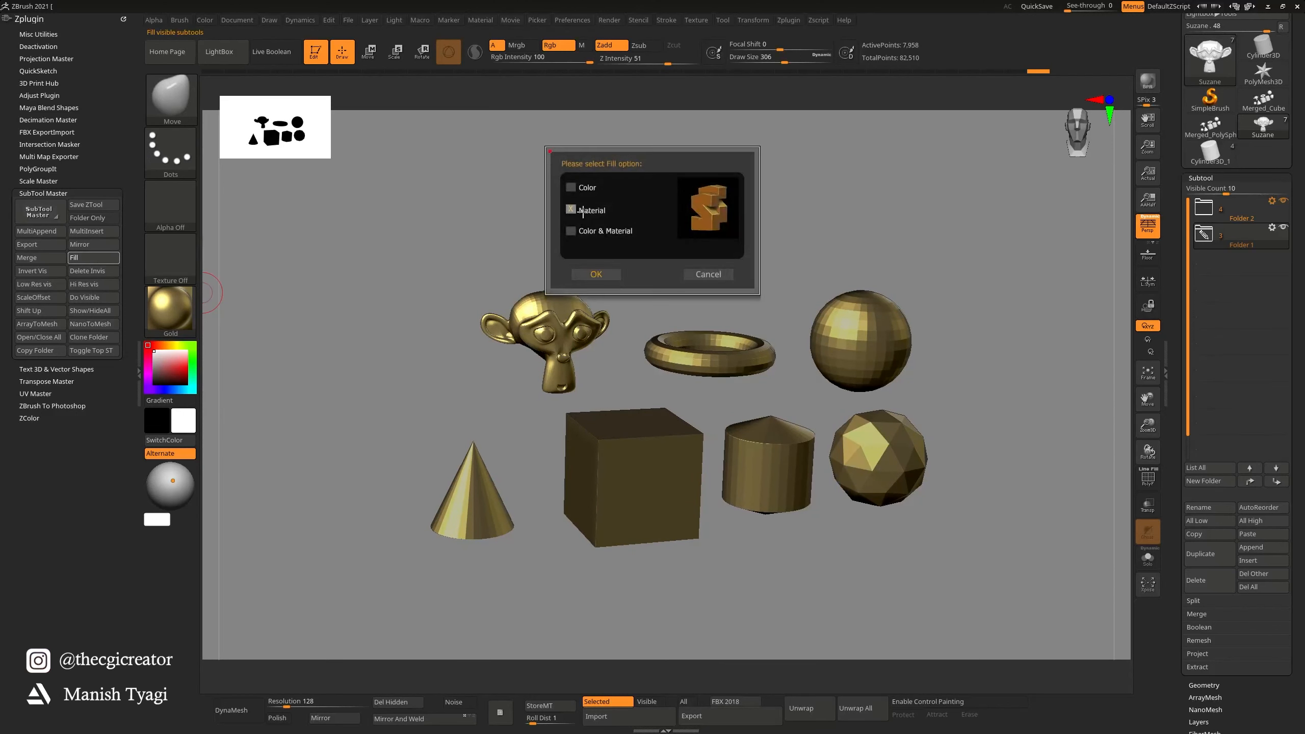